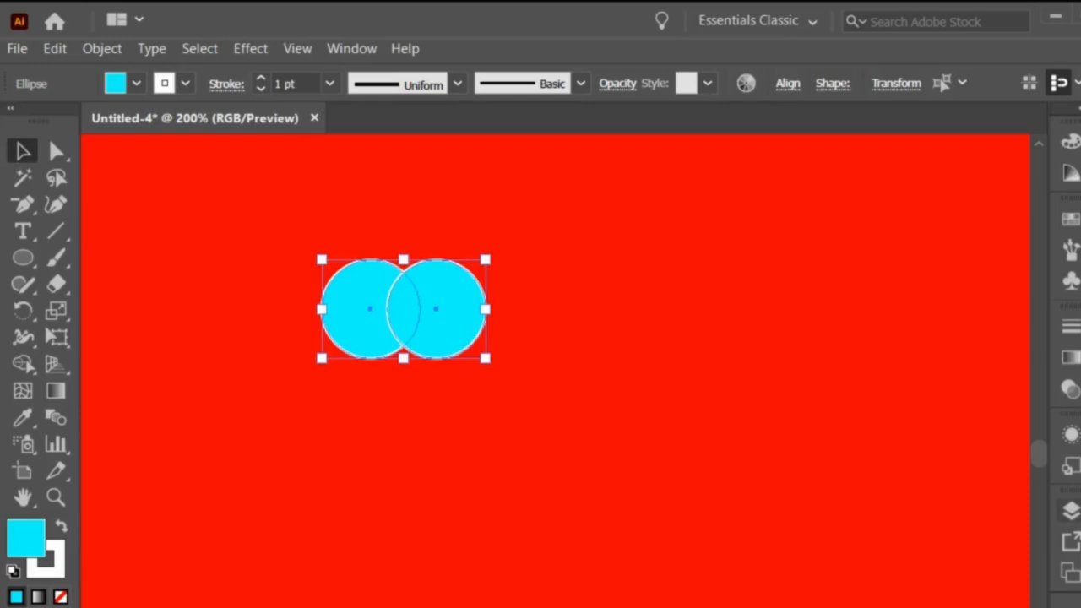
Intersect the two overlapping cyan circles with the Pathfinder shape mode to leave only their leaf-shaped overlap.
click(1071, 511)
click(1071, 511)
click(352, 48)
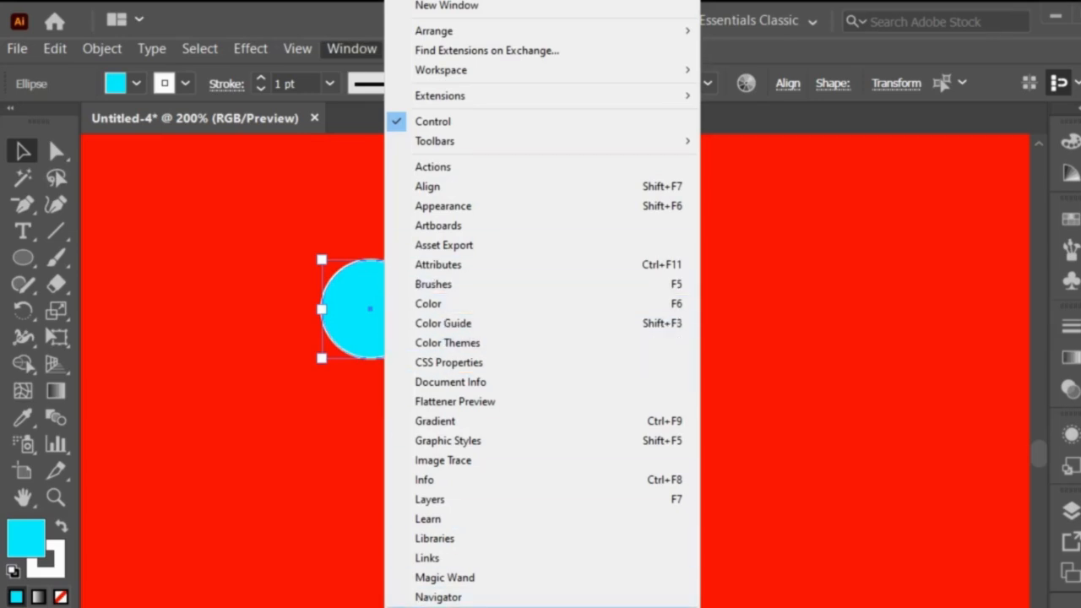
click(448, 607)
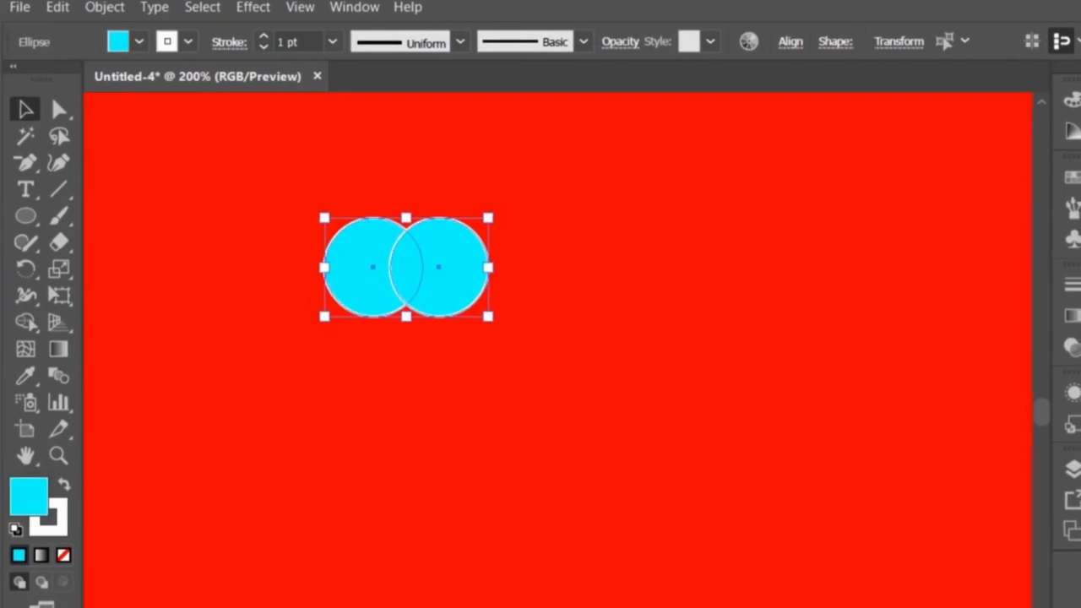
click(354, 5)
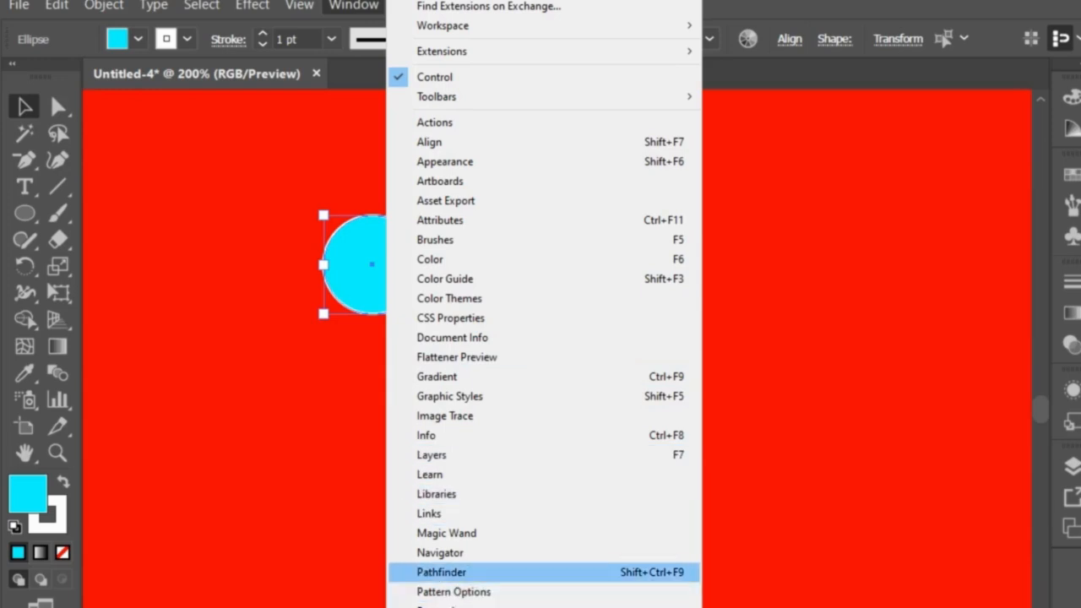
click(473, 572)
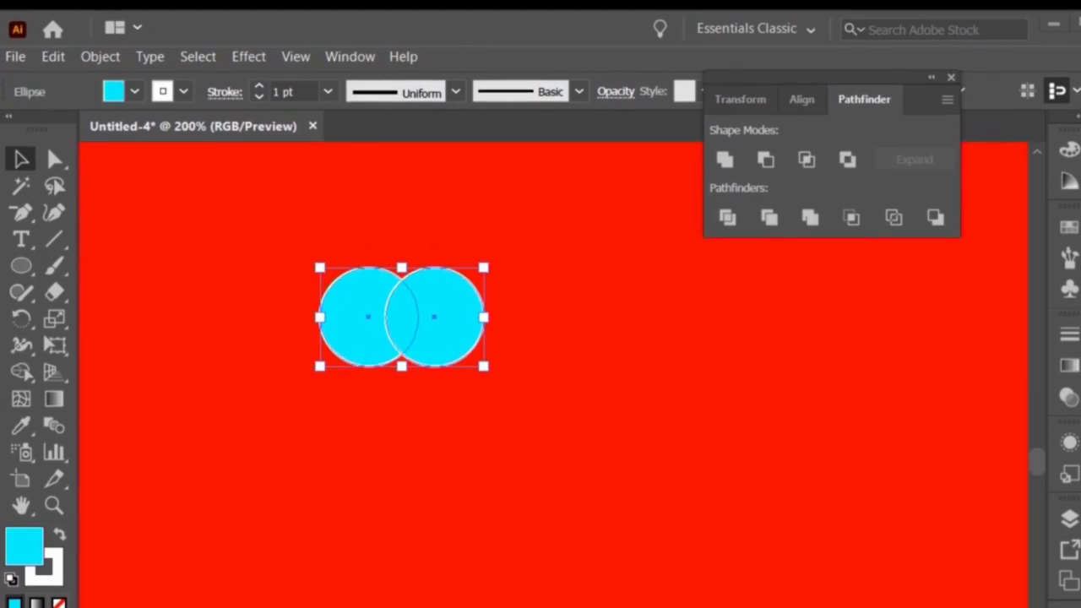
drag(815, 69, 677, 189)
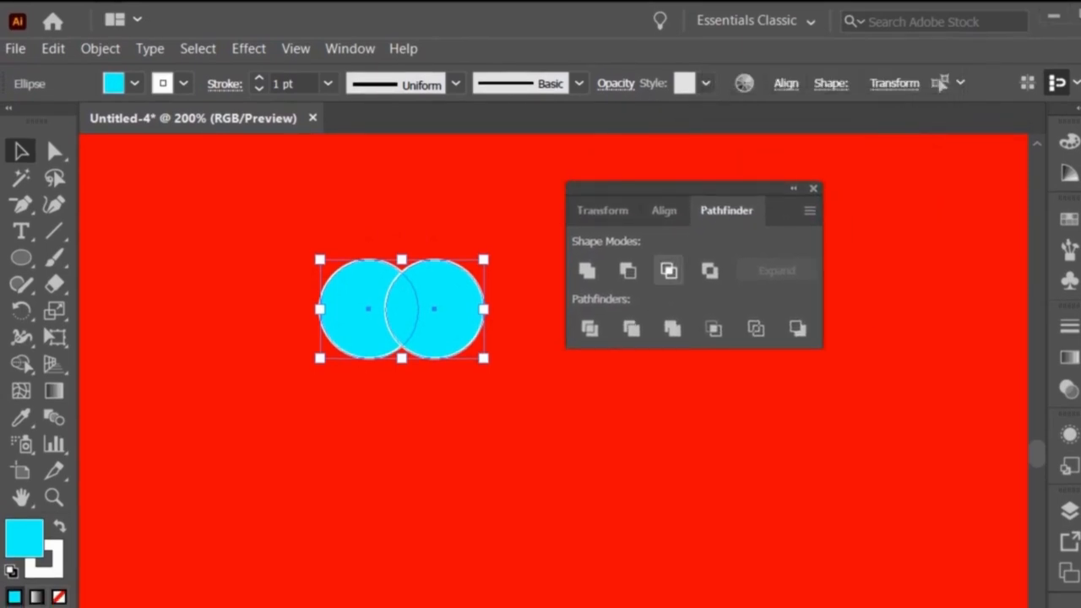
click(669, 270)
drag(668, 188, 1078, 215)
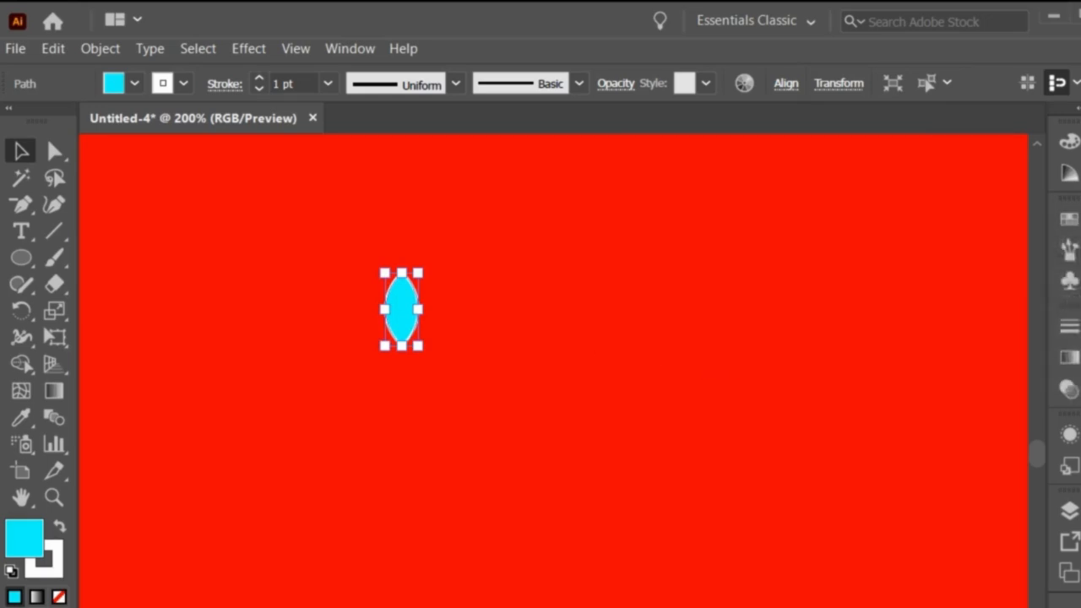
Reduce and raise the leaf shape, place a copy straight below it, and select both leaves.
click(507, 321)
click(402, 309)
drag(419, 310, 505, 187)
click(422, 308)
drag(505, 188, 505, 506)
drag(549, 150, 490, 531)
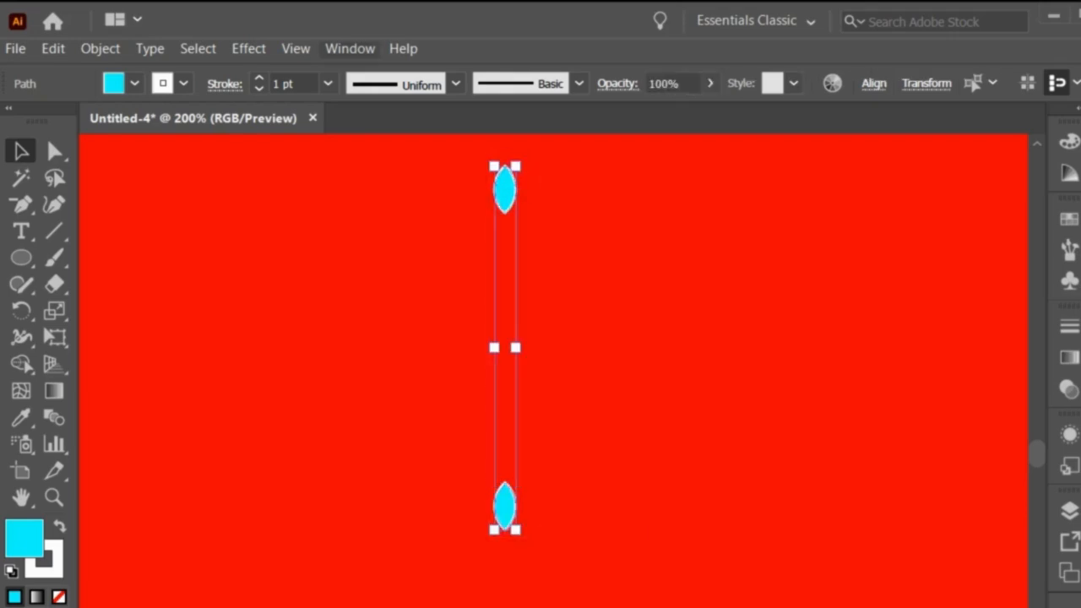
click(249, 48)
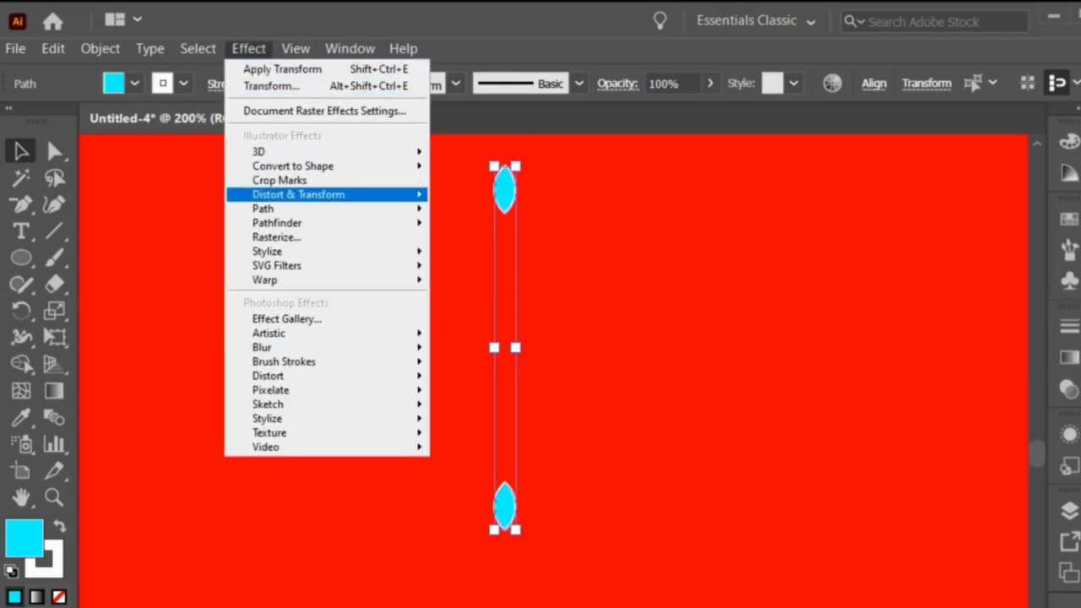
mouse_move(262, 207)
click(483, 255)
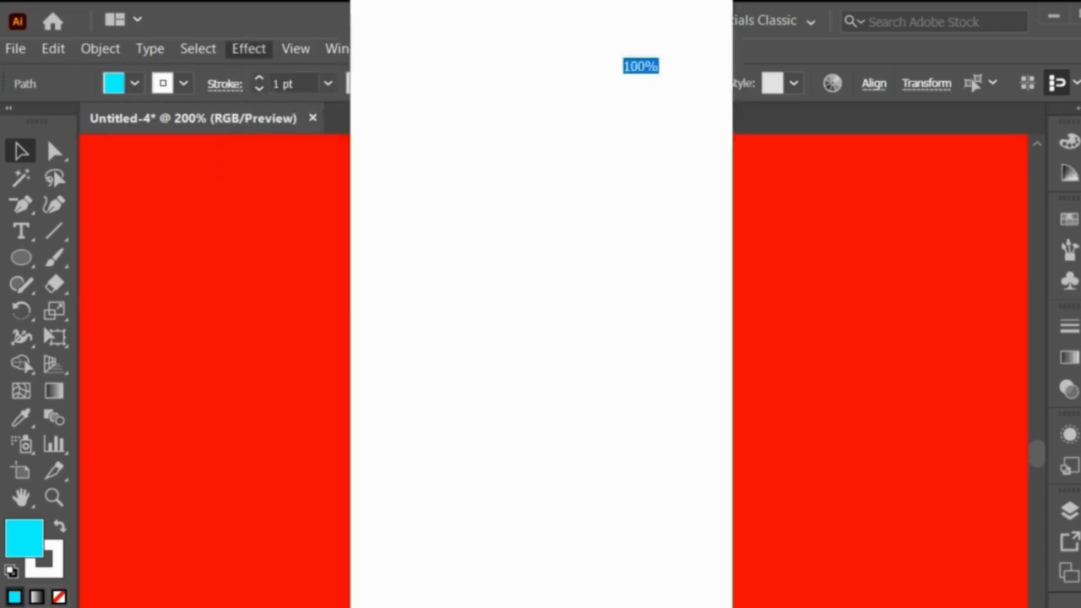
click(664, 572)
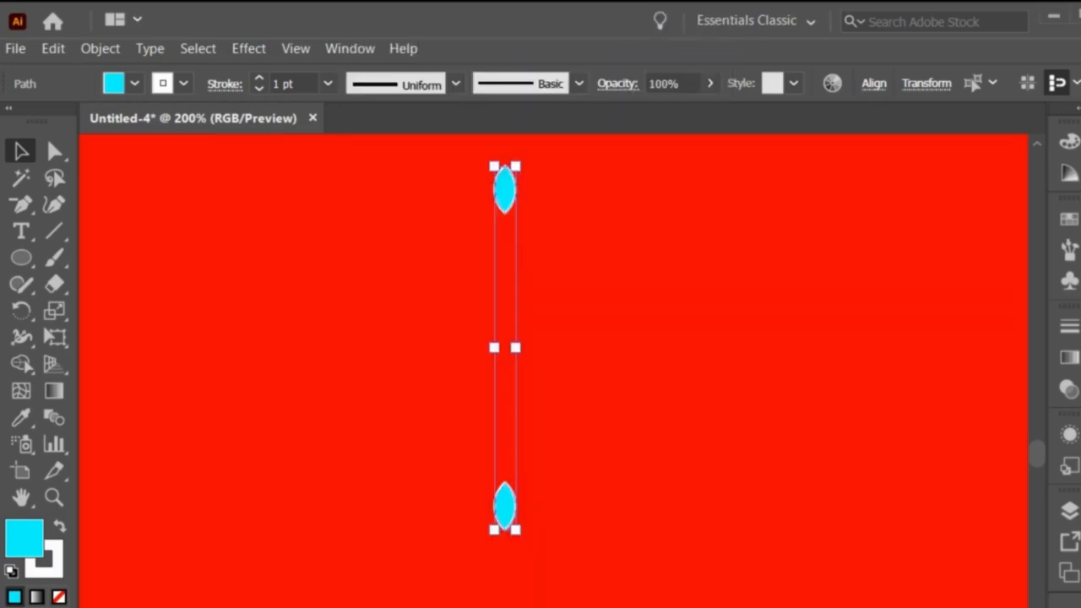
Create a copy of the selected leaf pair rotated by 10° around their shared centre.
right_click(498, 178)
mouse_move(549, 190)
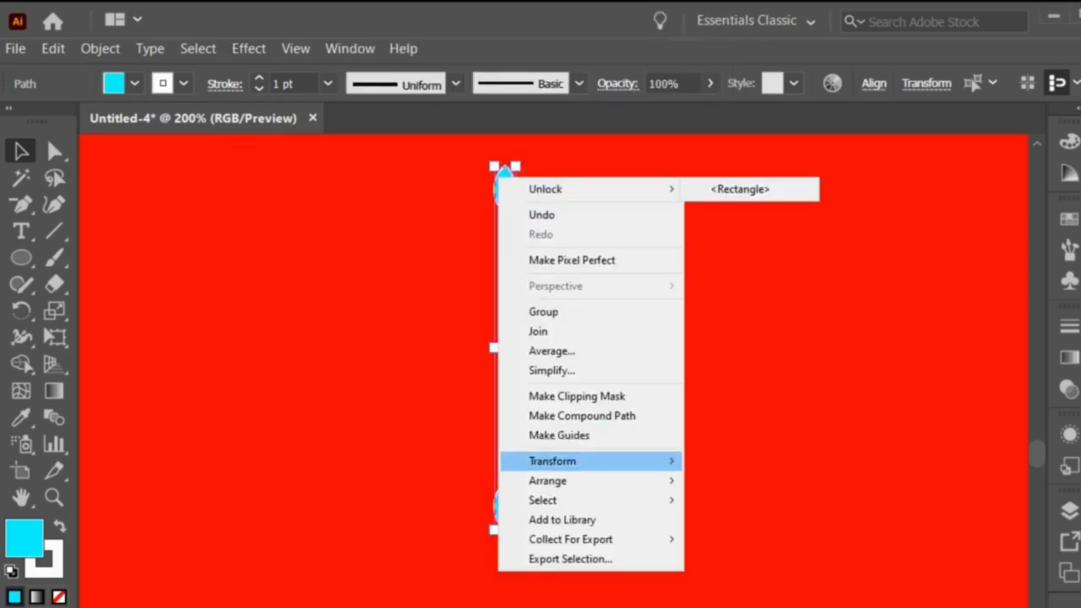
mouse_move(557, 461)
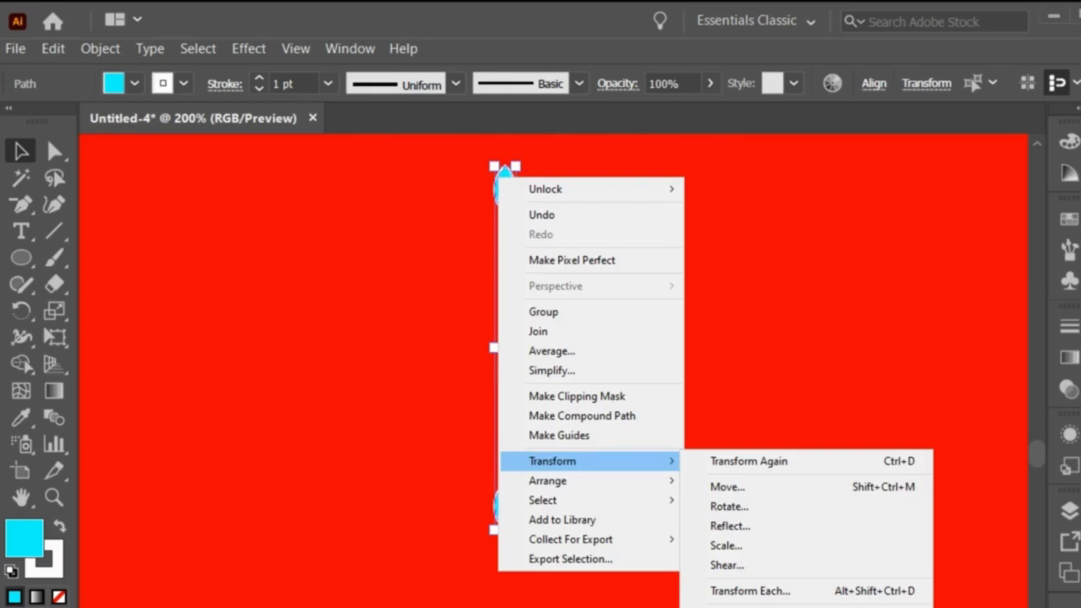
click(729, 506)
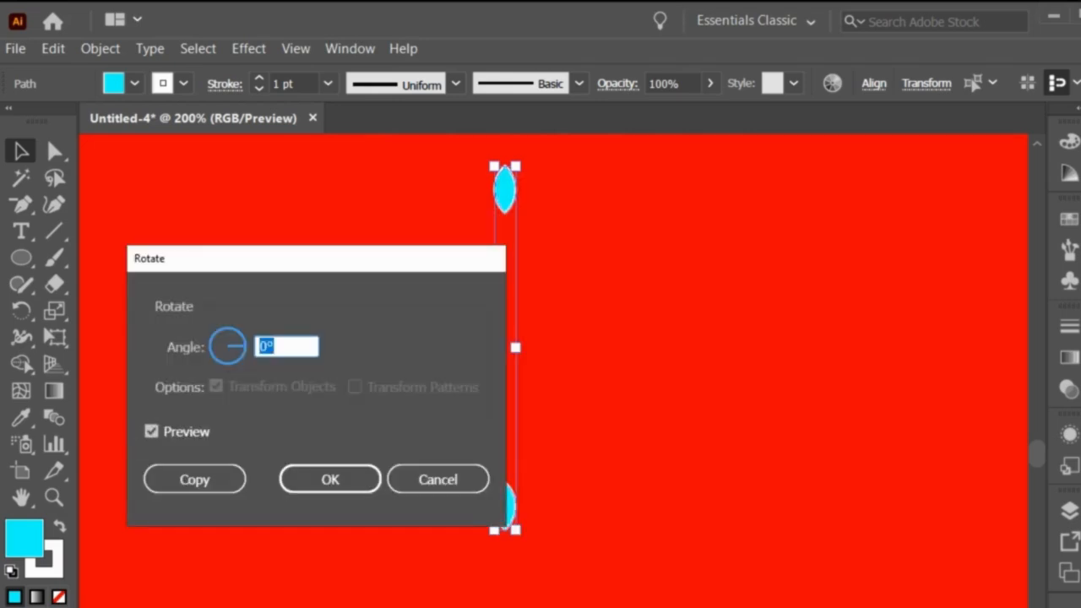
drag(317, 257, 783, 230)
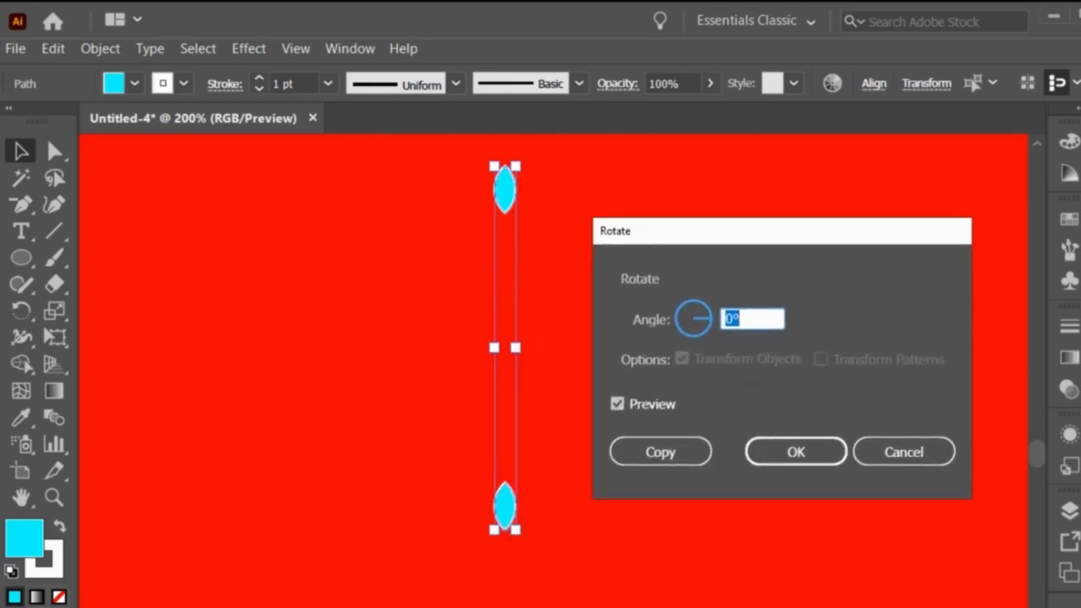
key(Up)
key(Up)
key(Up)
key(Up)
key(Up)
key(Up)
key(Up)
key(Up)
key(Up)
key(Up)
key(Up)
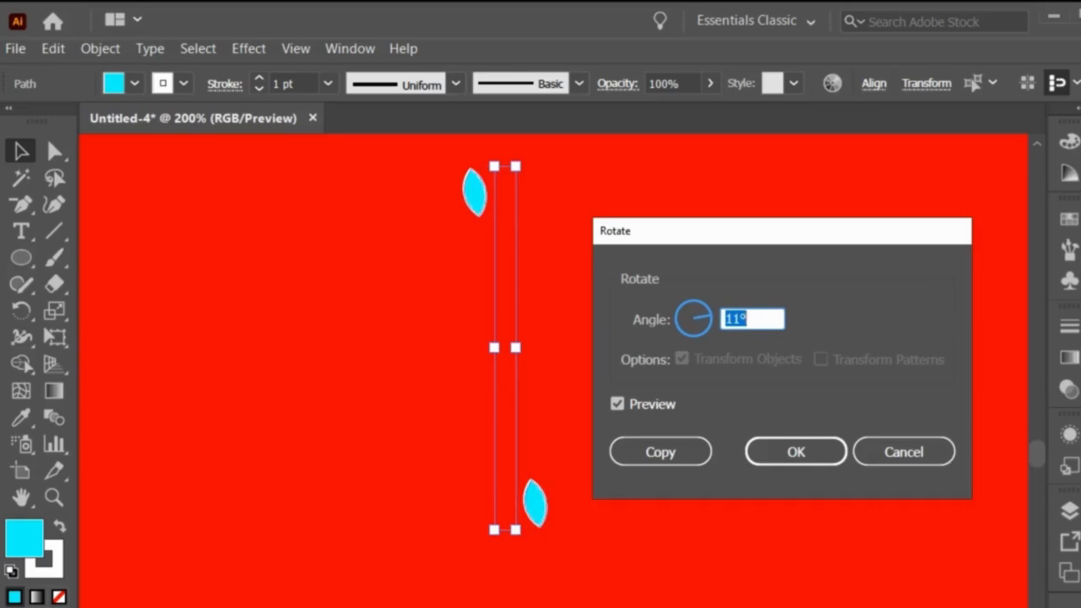
key(Down)
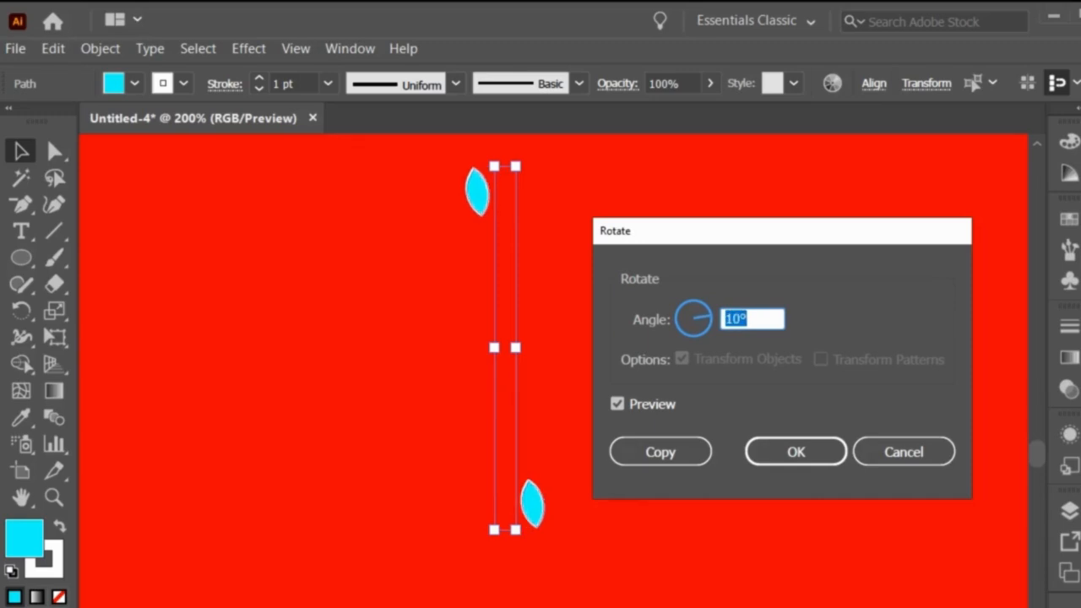
click(661, 452)
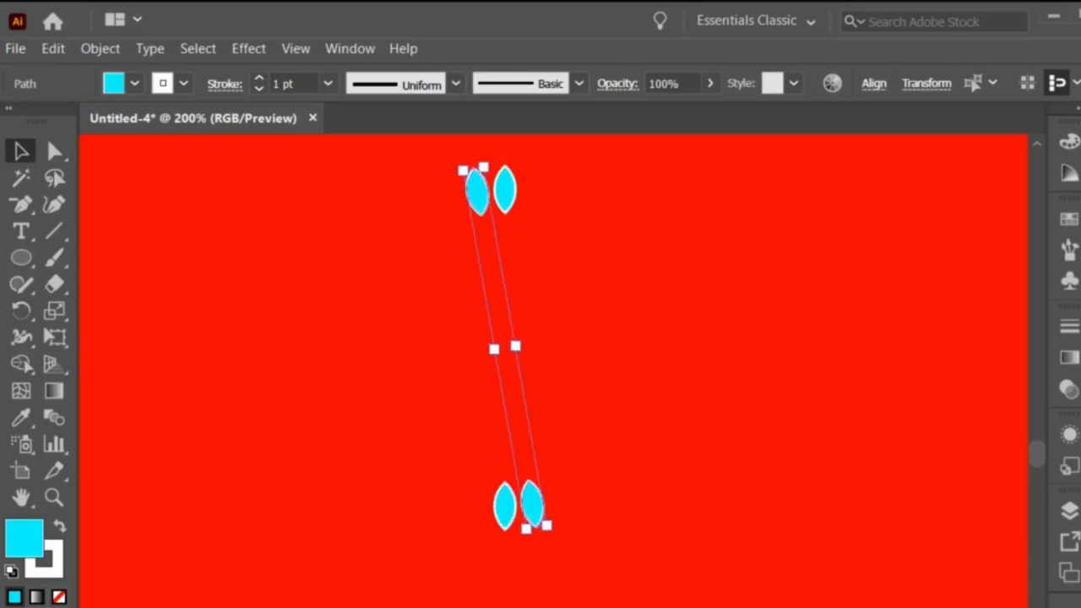
Repeat the rotated copy of the leaf pair until the leaves form a complete ring.
key(ctrl)
key(ctrl+d)
key(ctrl+d)
key(ctrl+d)
key(ctrl+d)
key(ctrl+d)
key(ctrl+d)
key(ctrl+d)
key(ctrl+d)
key(ctrl+d)
key(ctrl+d)
key(ctrl+d)
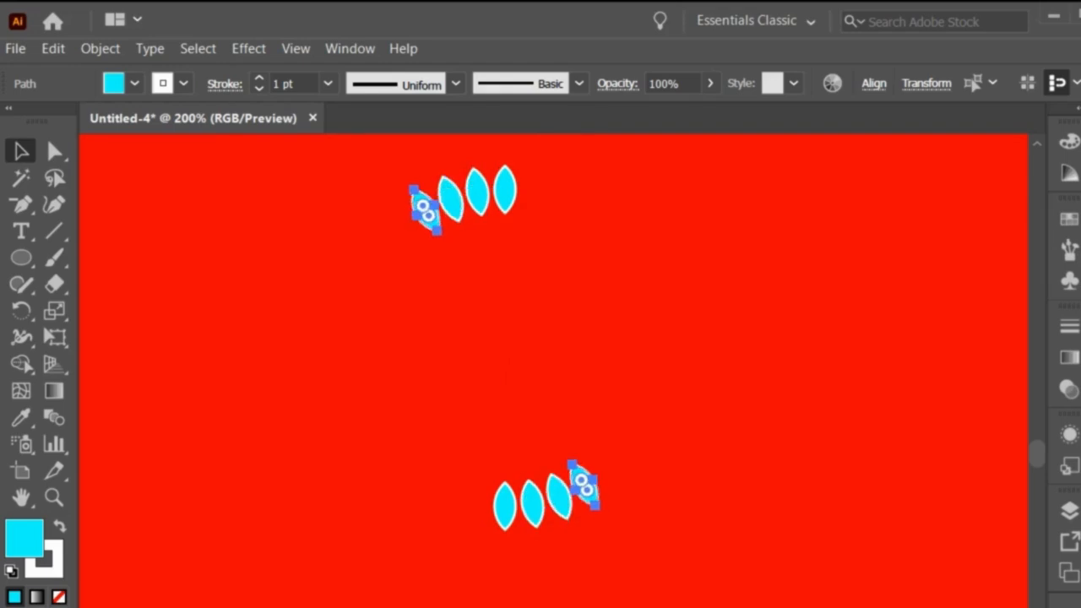
key(ctrl+d)
key(ctrl+d)
key(ctrl+d)
key(ctrl+d)
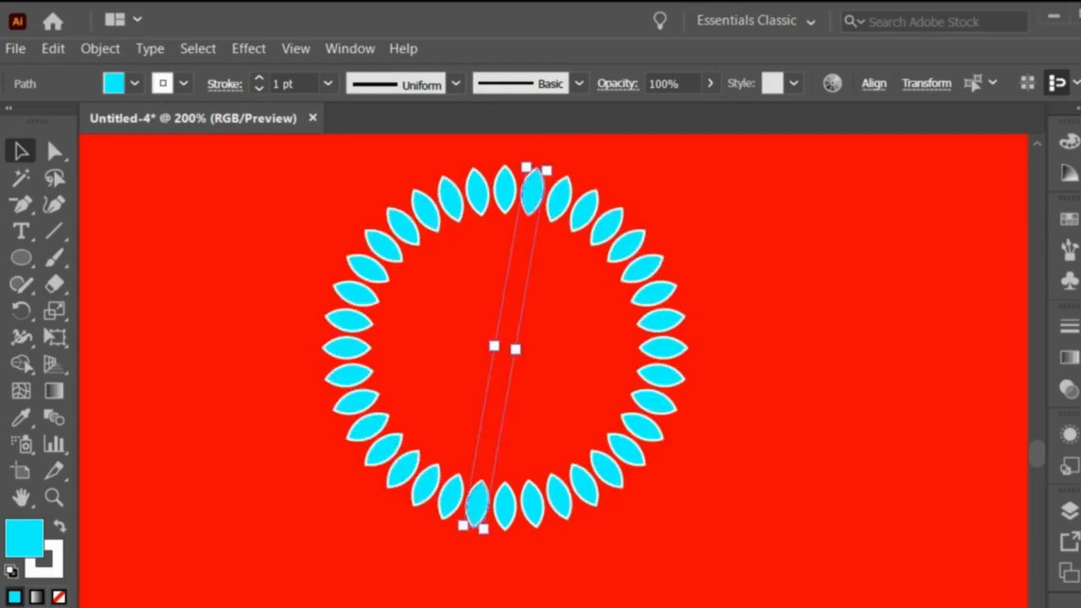
Select all the leaves of the ring.
drag(275, 176, 694, 537)
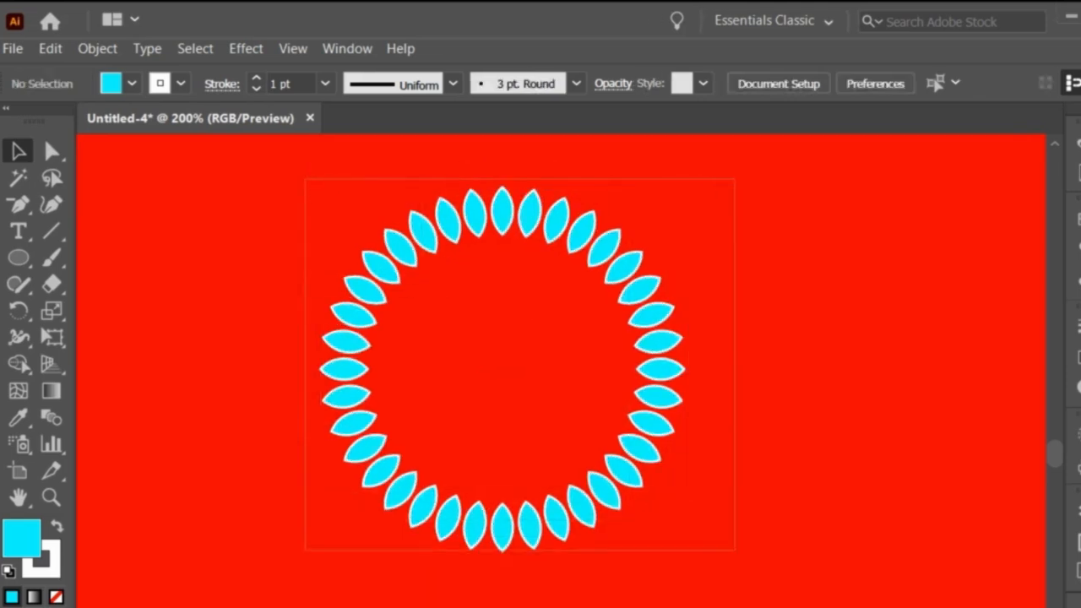
key(ctrl+a)
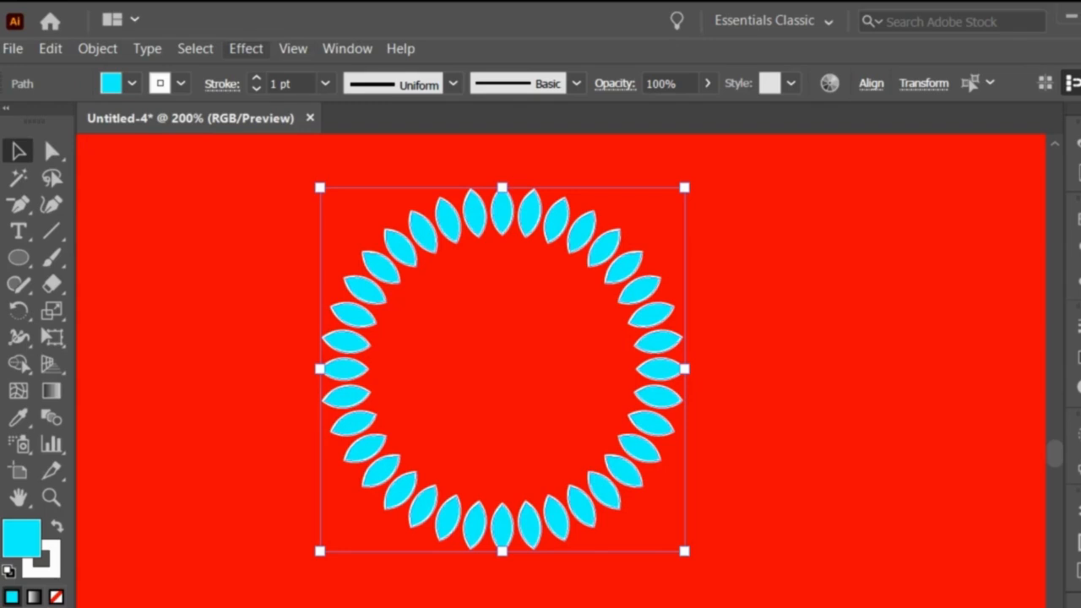
click(246, 48)
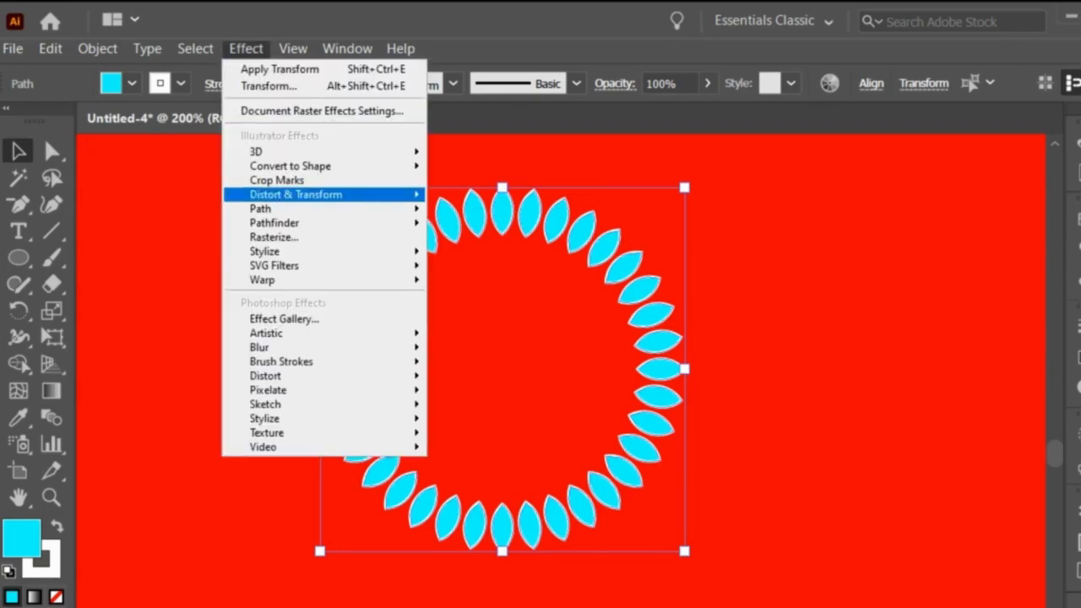
mouse_move(296, 195)
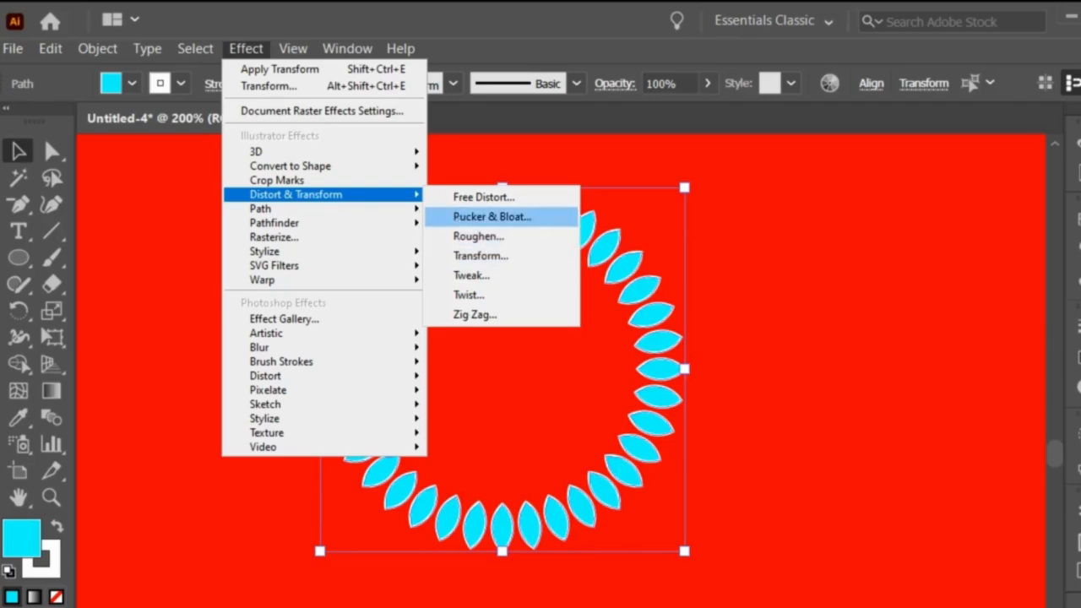
click(492, 216)
key(Escape)
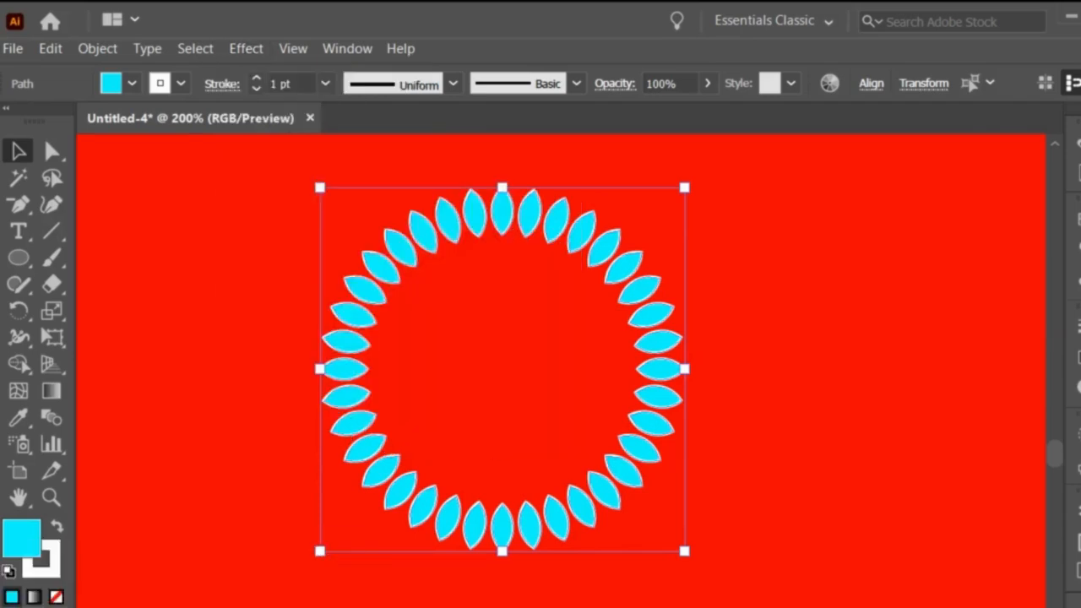
Apply a Transform effect to the selected leaves with 90% horizontal and vertical scale, 12° rotation and 50 copies.
click(246, 48)
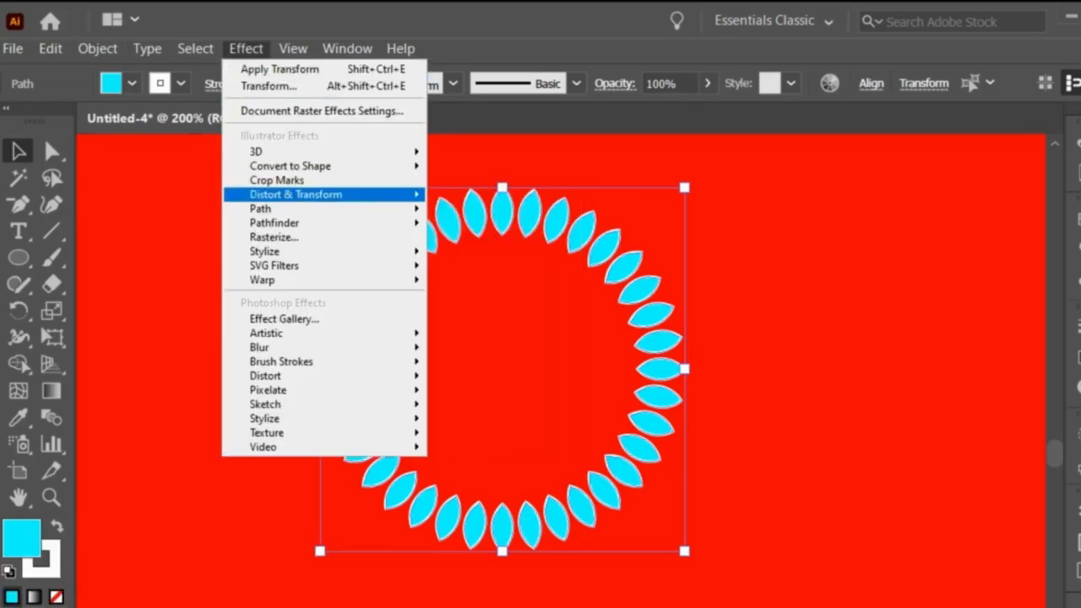
mouse_move(296, 194)
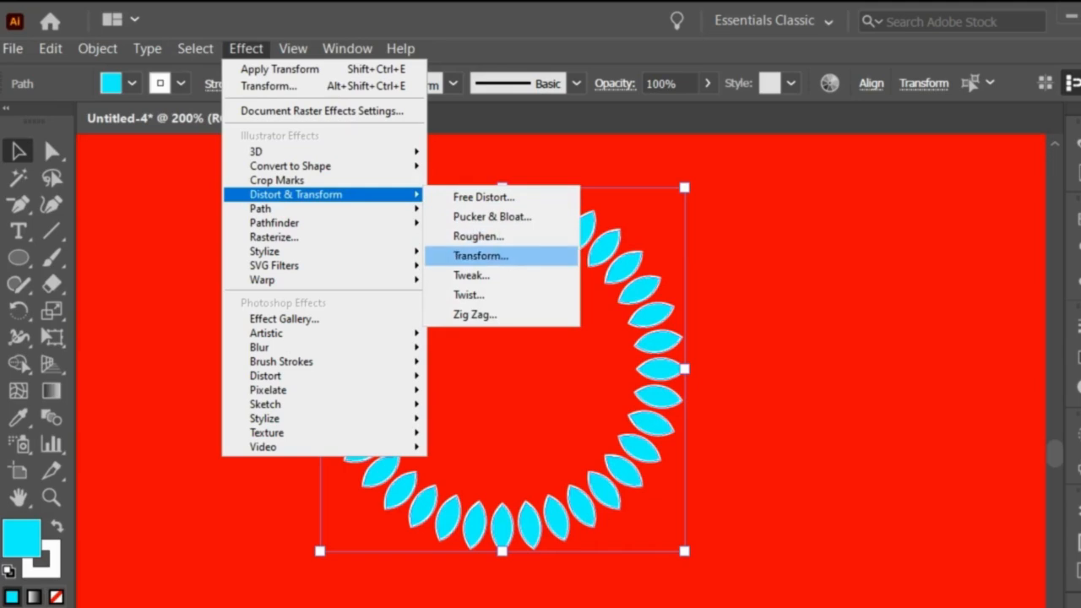
click(480, 255)
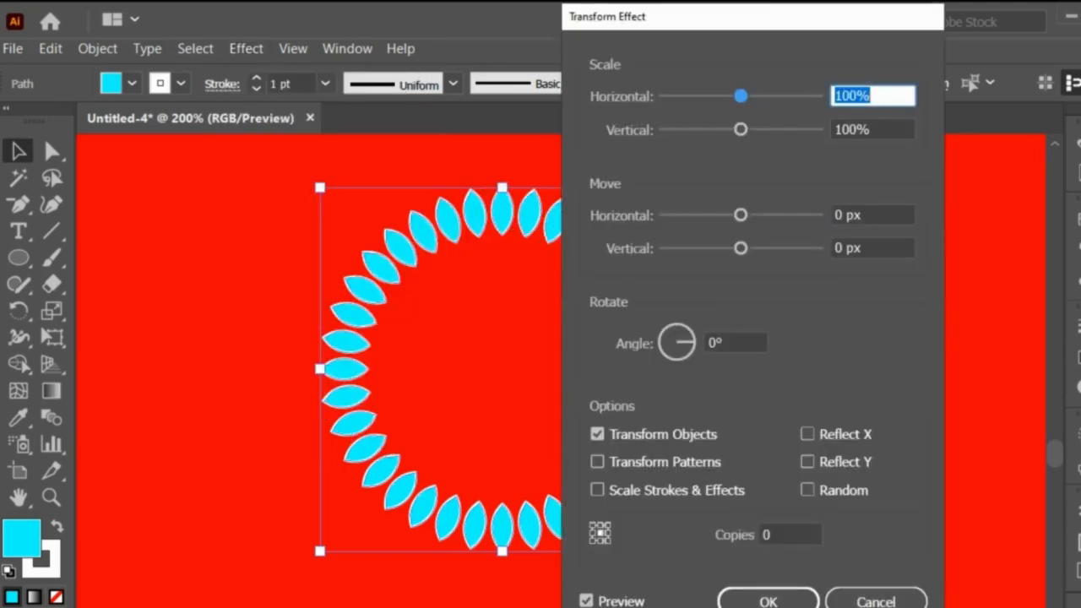
key(BackSpace)
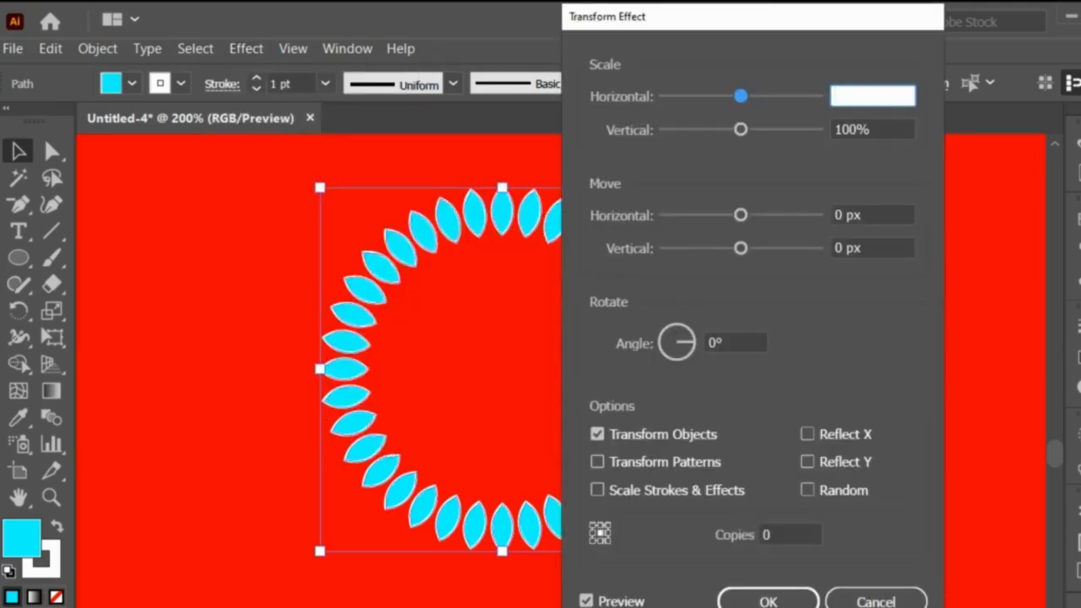
text(90)
key(Tab)
key(BackSpace)
text(90)
key(Tab)
key(BackSpace)
text(12)
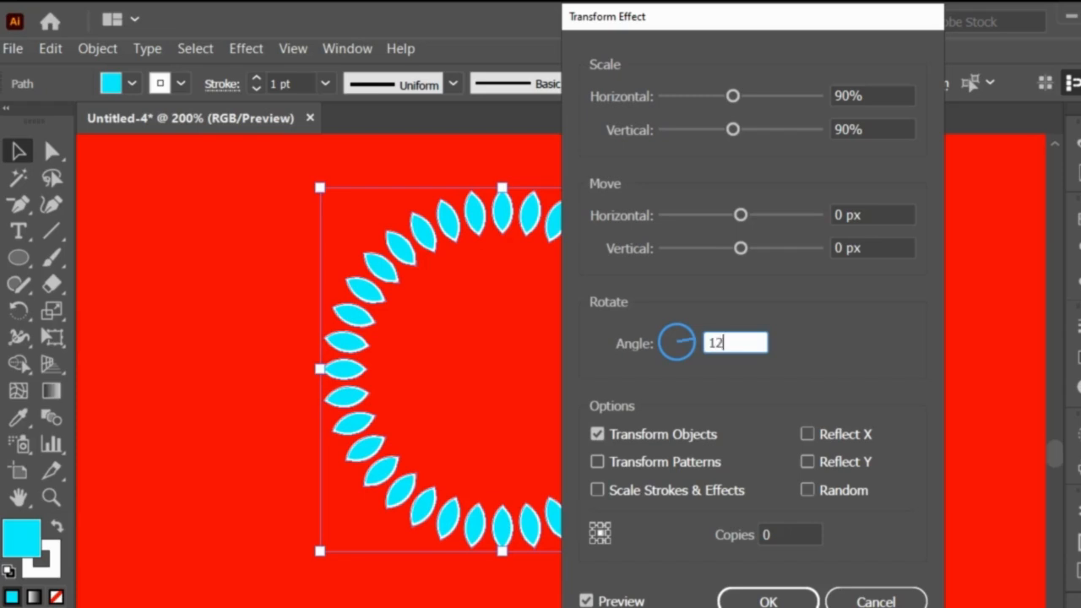
key(Tab)
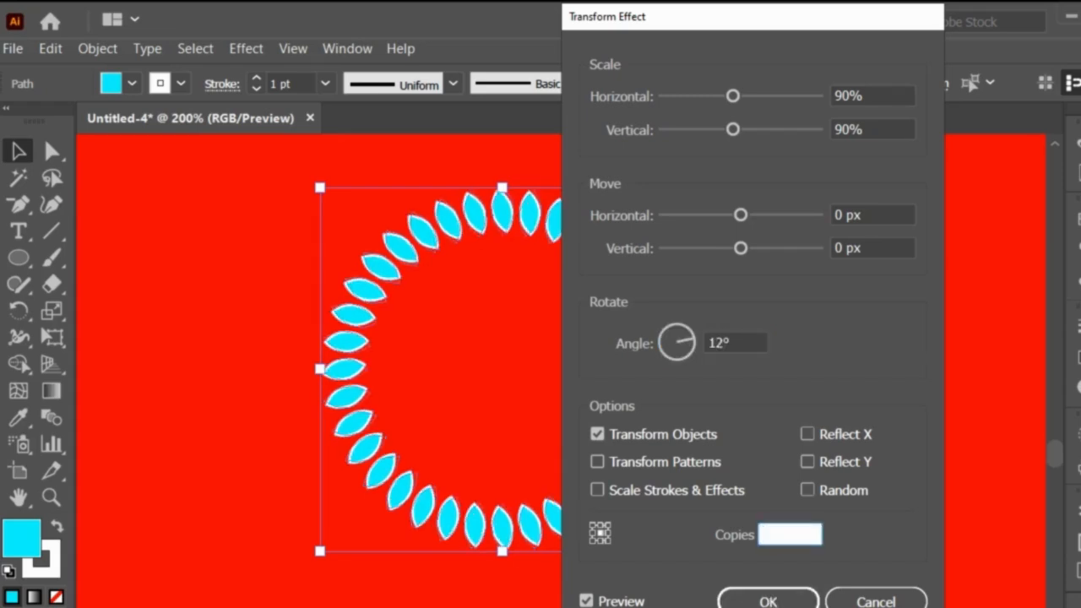
text(50)
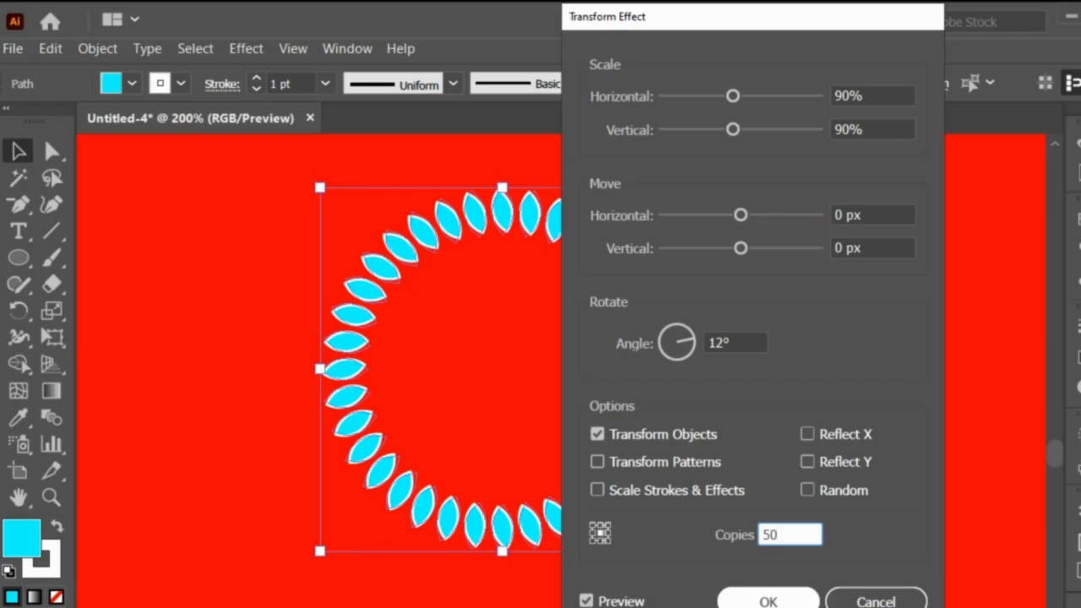
key(Return)
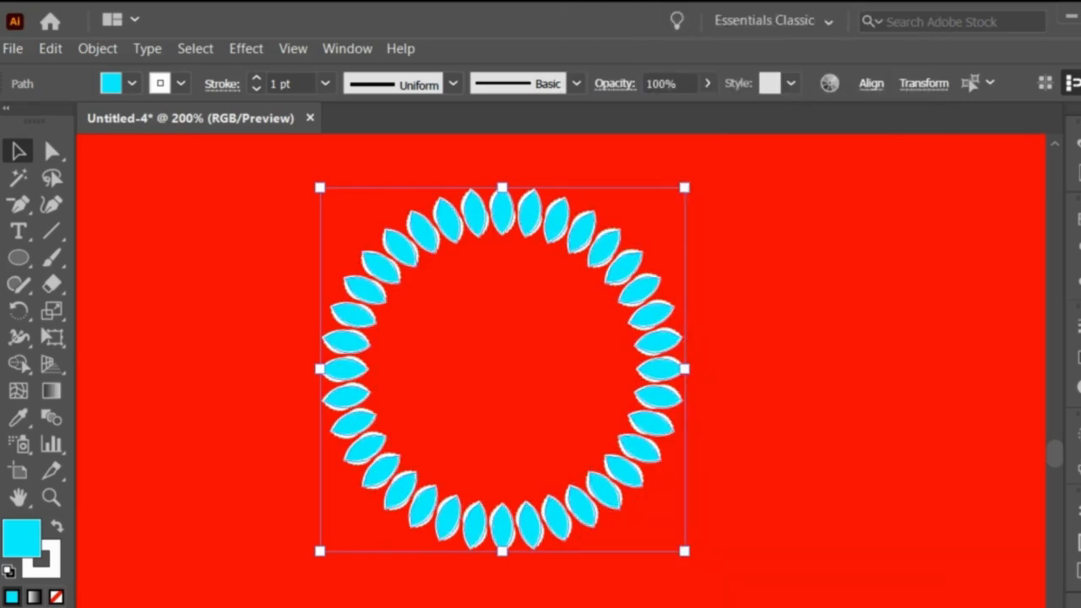
Try shrinking the leaf ring about its centre, undo both the resize and the Transform effect, and deselect the leaves.
key(ctrl+c)
drag(686, 553, 641, 508)
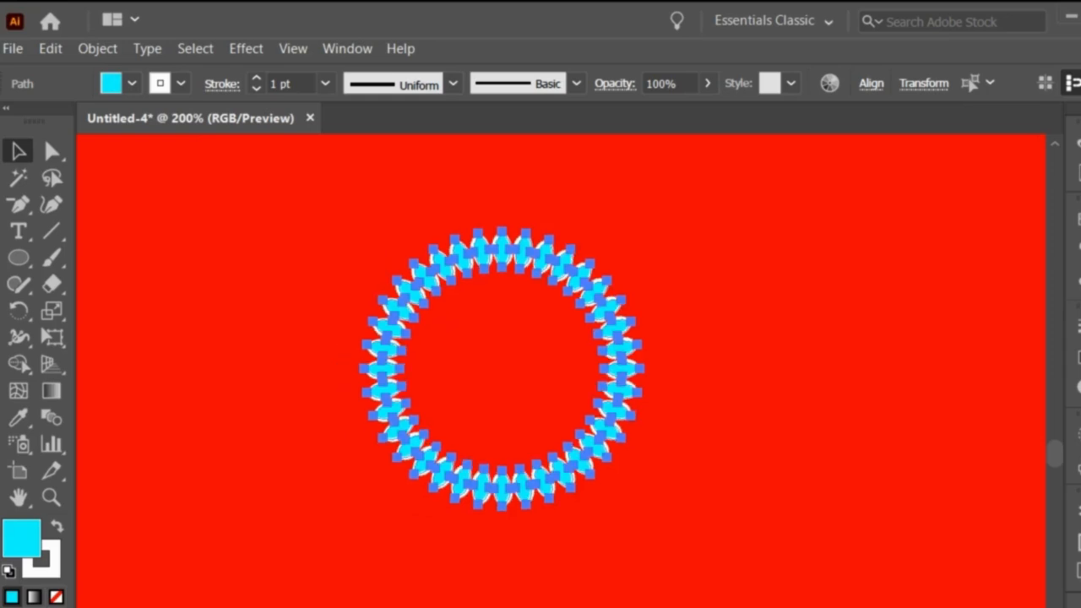
key(ctrl+z)
key(ctrl+z)
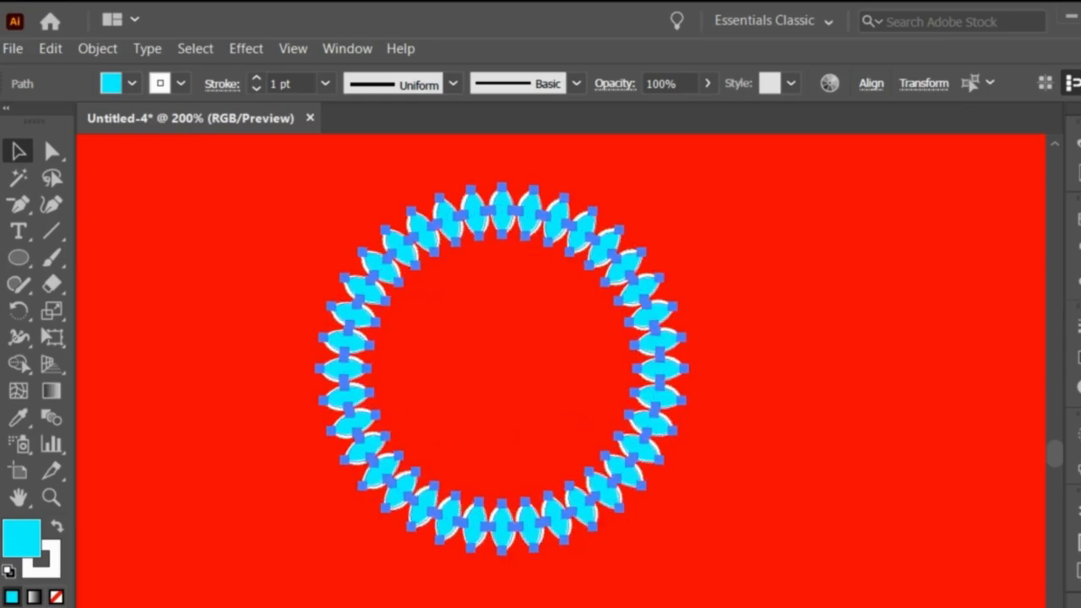
click(760, 406)
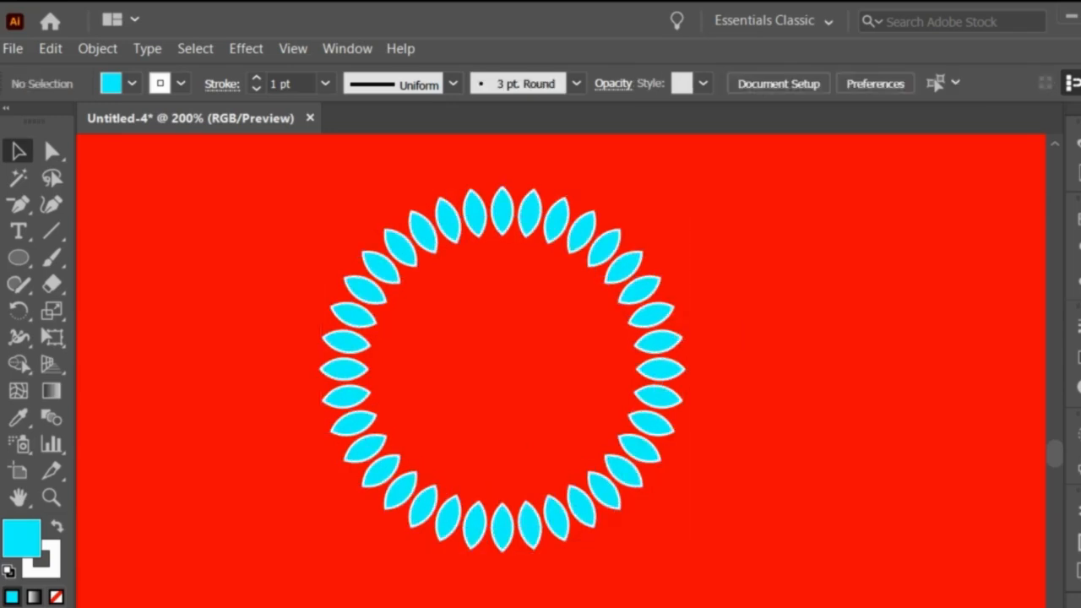
Select all the leaves of the ring and group them.
drag(245, 171, 870, 563)
right_click(471, 212)
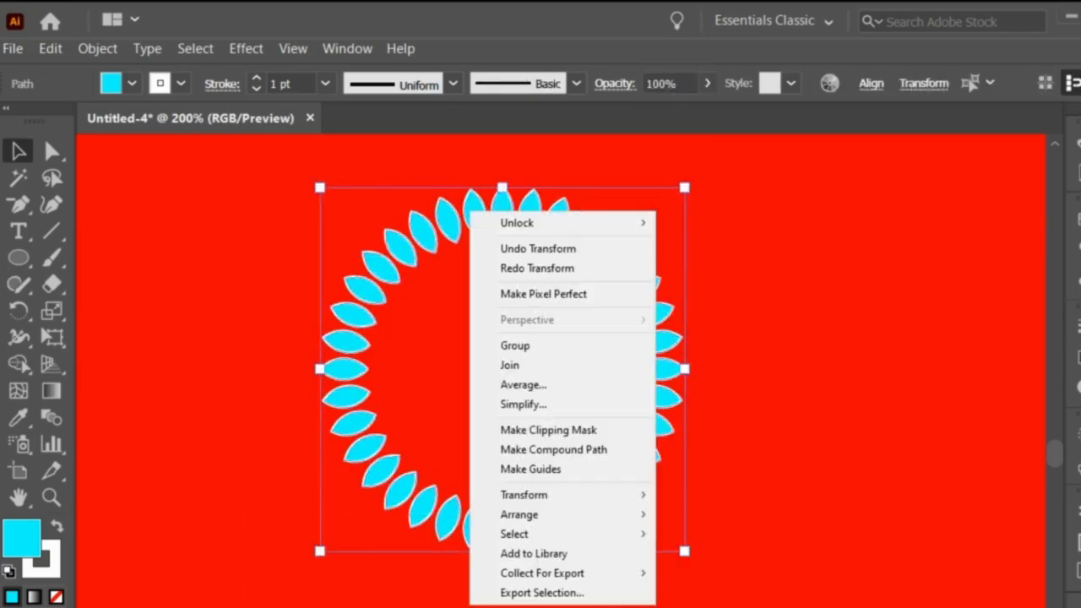
mouse_move(541, 514)
click(715, 514)
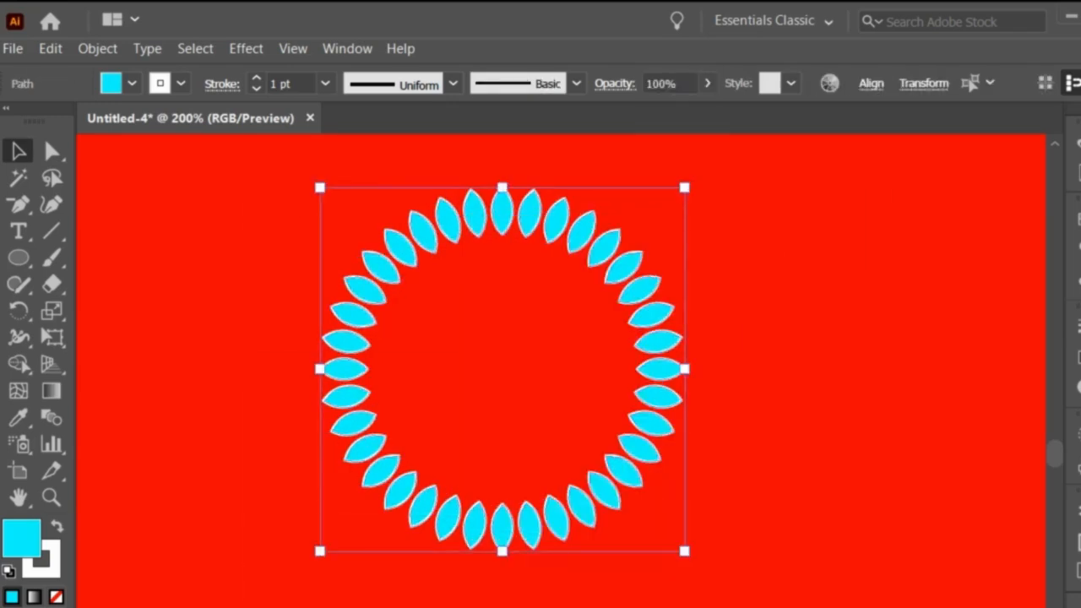
right_click(393, 195)
click(448, 330)
Apply a Transform effect to the leaf group with 90% horizontal and vertical scale, 123° rotation and 50 copies.
click(246, 48)
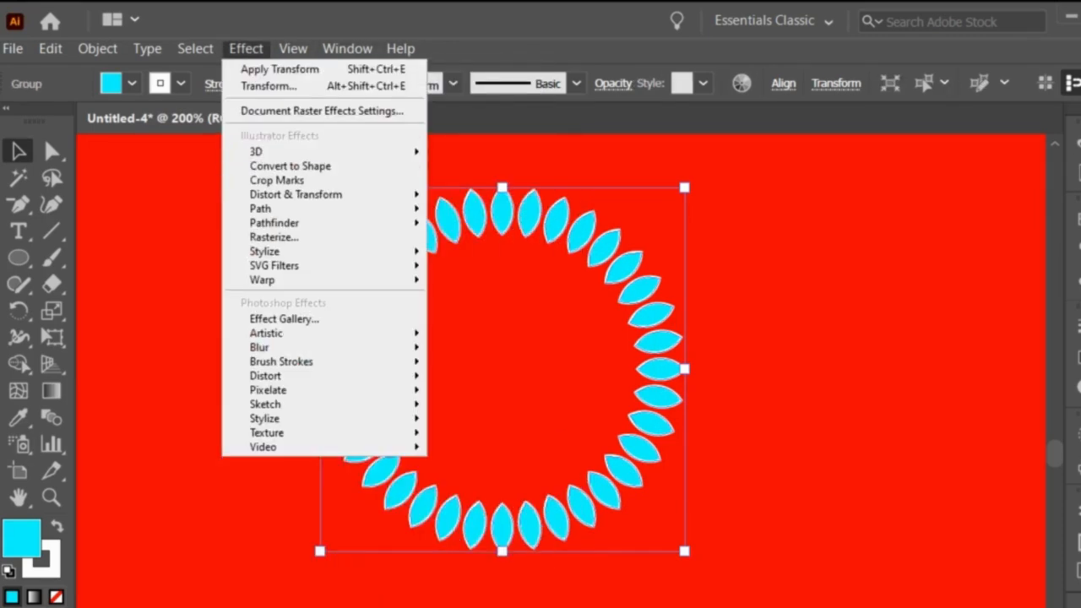
mouse_move(296, 194)
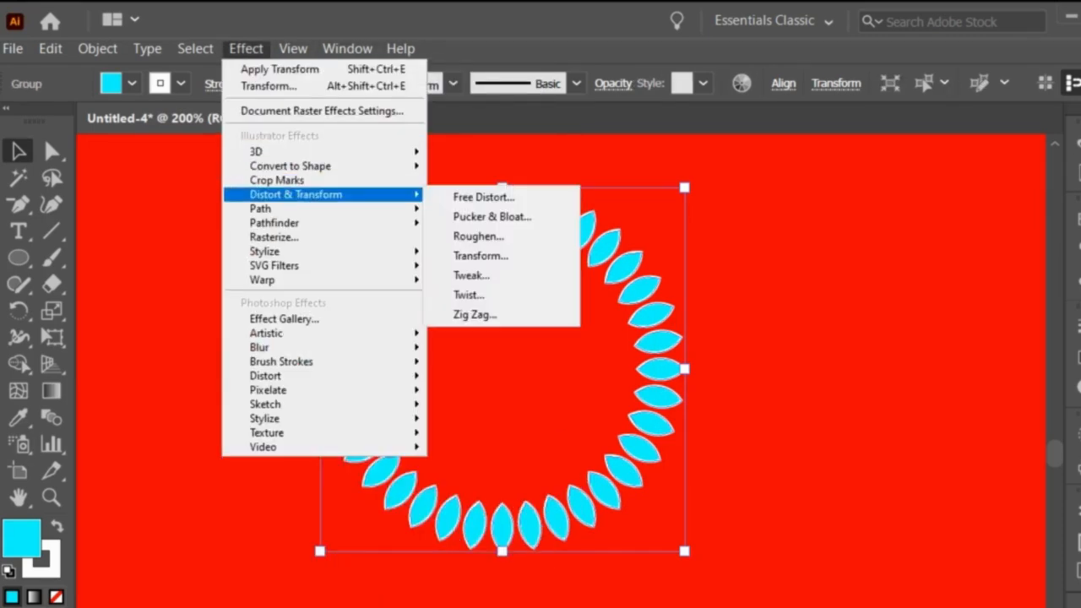
click(481, 255)
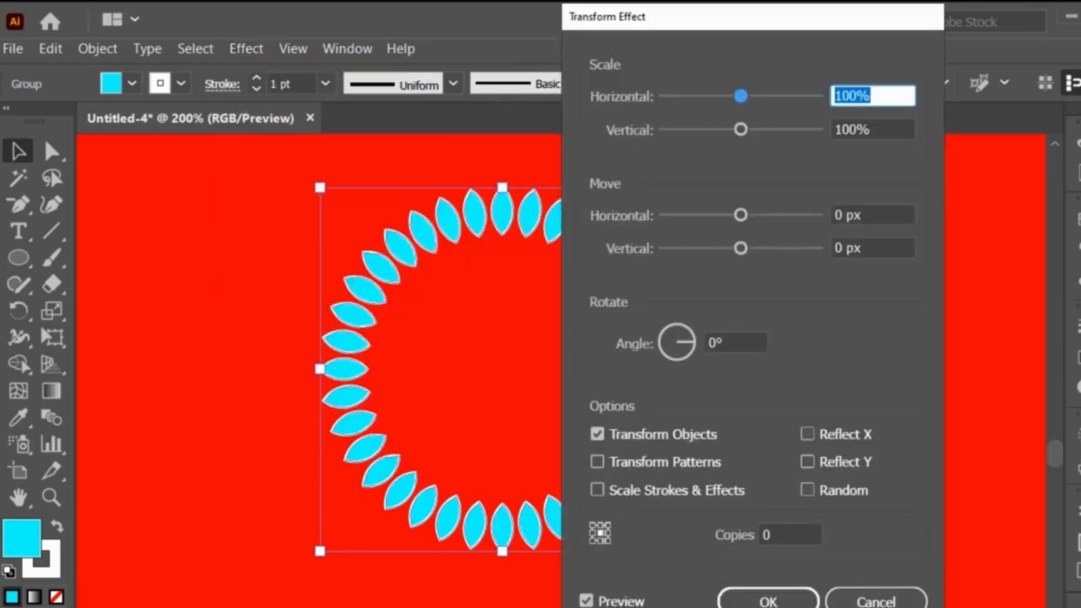
key(BackSpace)
text(90)
key(Tab)
text(90)
key(Tab)
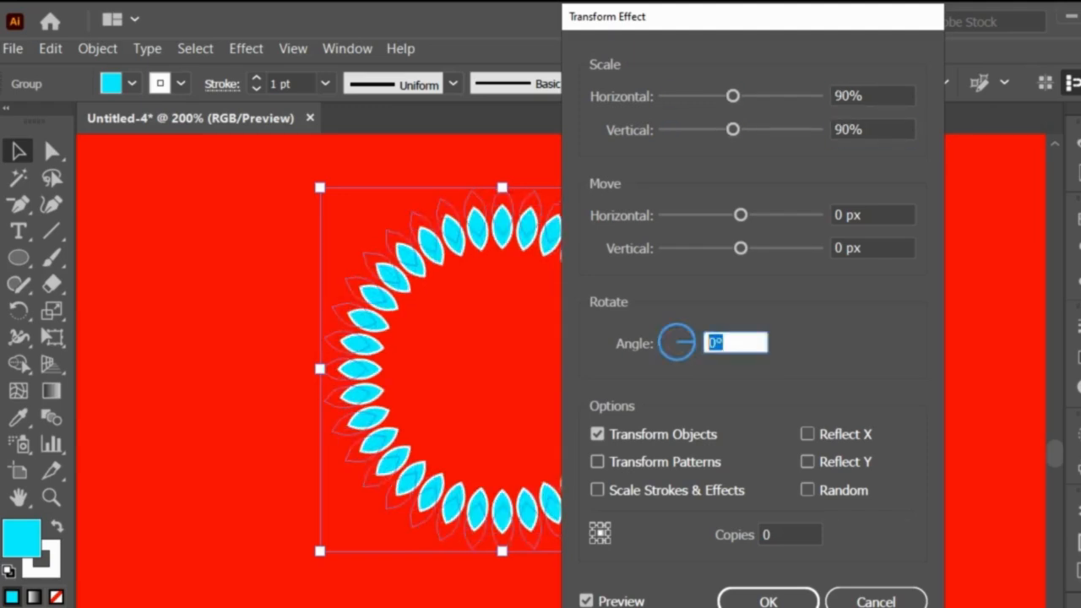
text(123)
key(Tab)
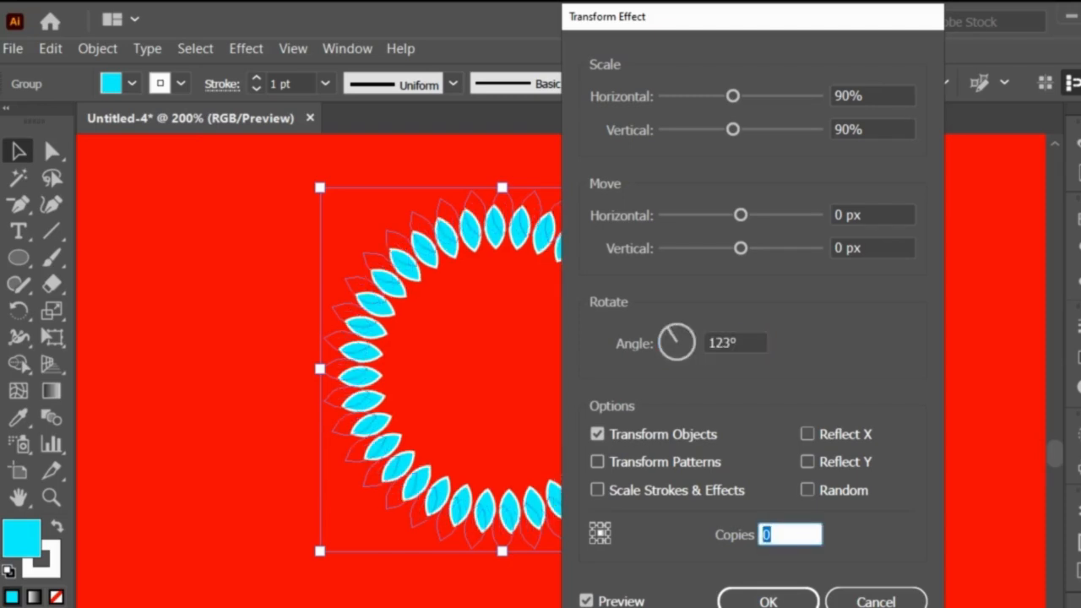
text(50)
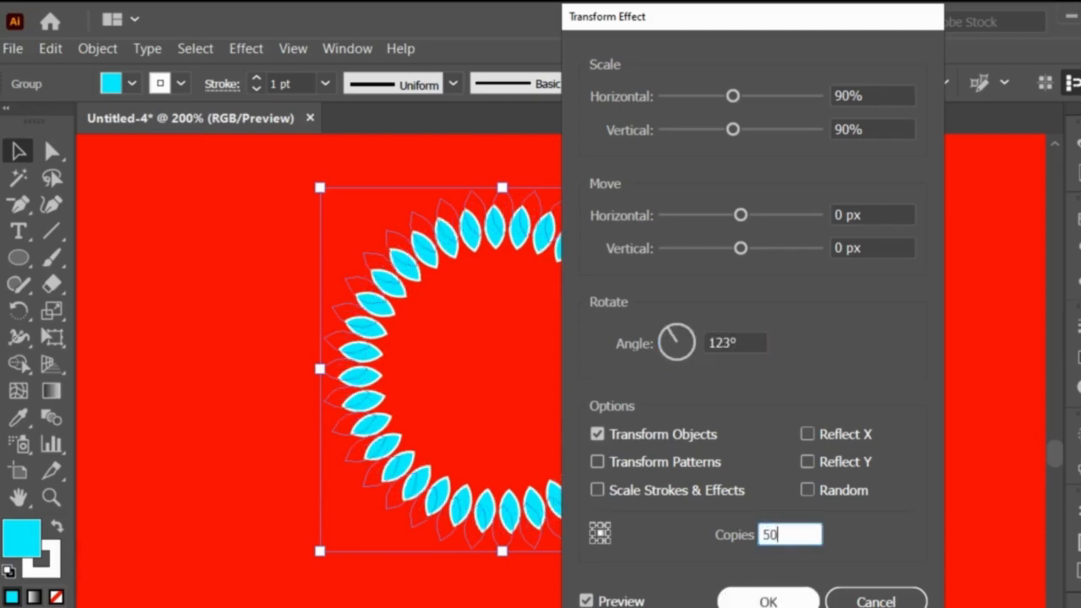
key(Return)
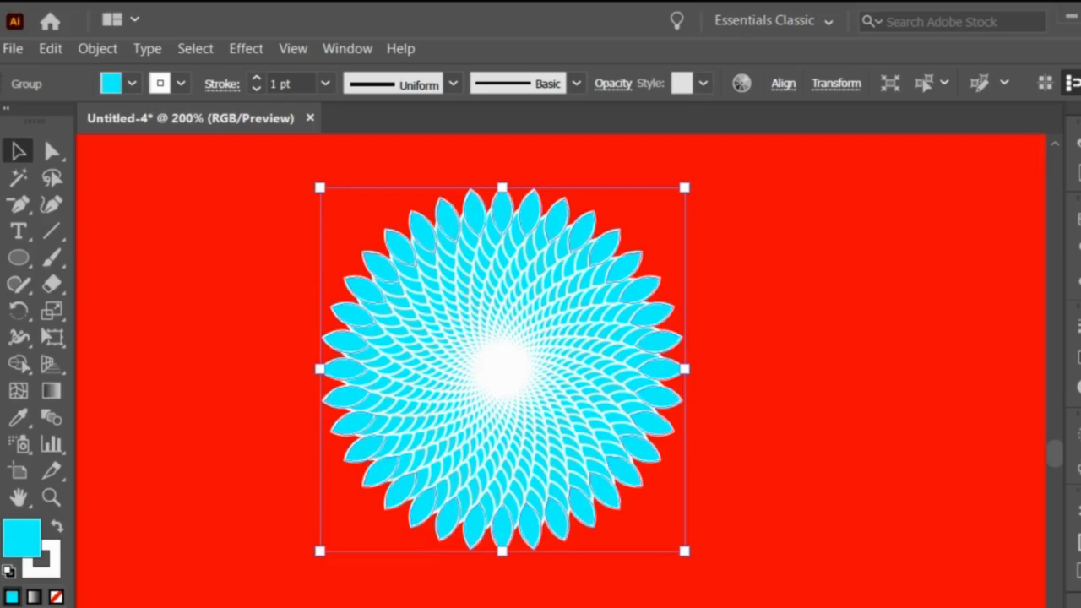
Try no stroke, black and RGB Green outlines on the leaf pattern, return the stroke to black and deselect the pattern.
click(761, 355)
mouse_move(350, 162)
mouse_down()
mouse_move(394, 248)
mouse_move(717, 544)
mouse_up()
click(181, 83)
click(2, 122)
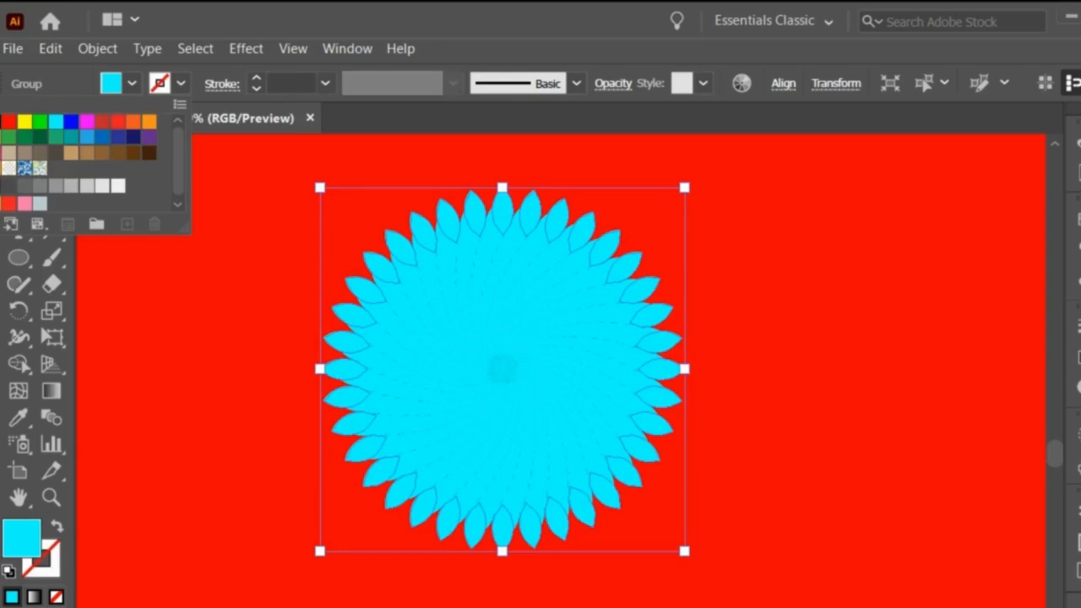
click(7, 137)
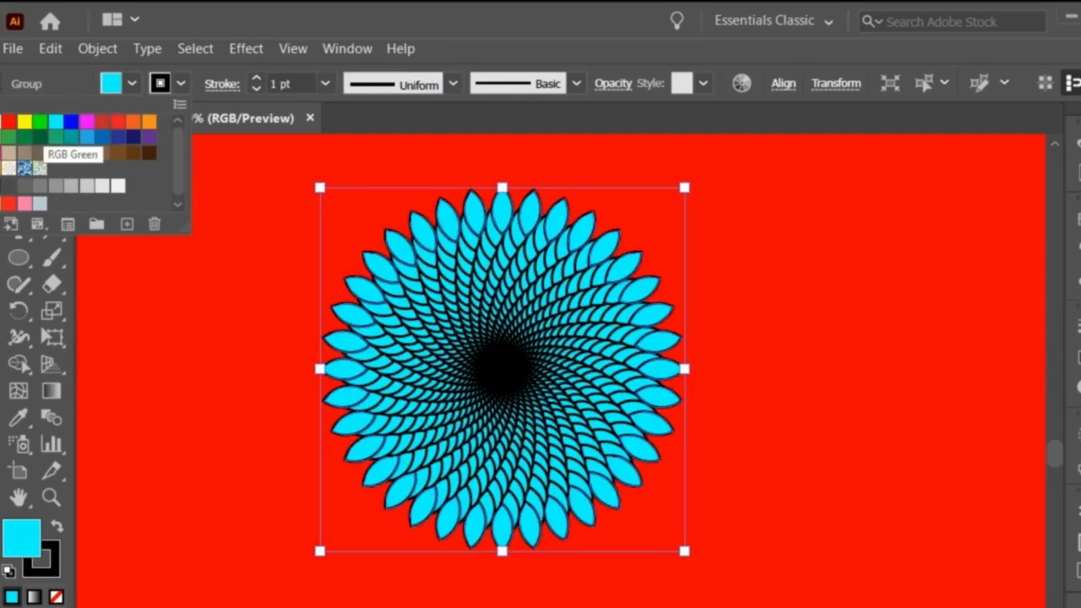
click(40, 121)
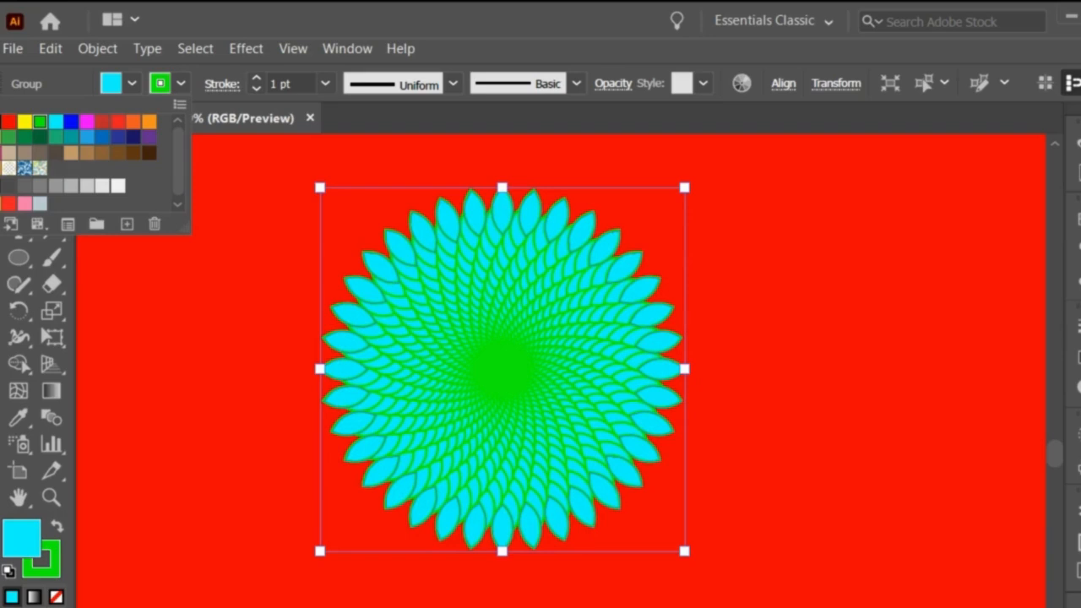
click(7, 137)
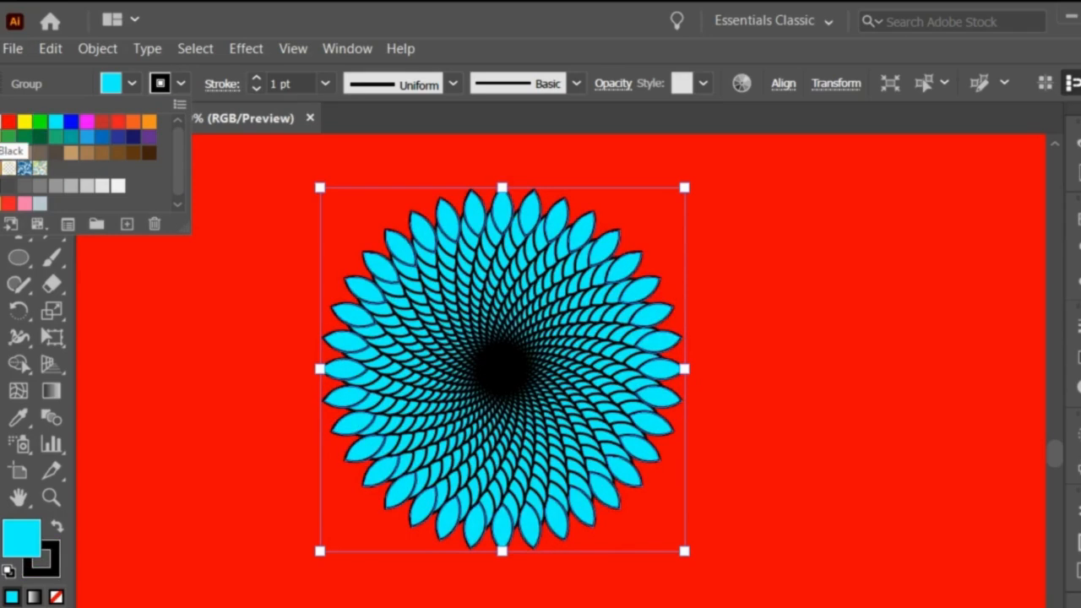
click(220, 279)
click(220, 279)
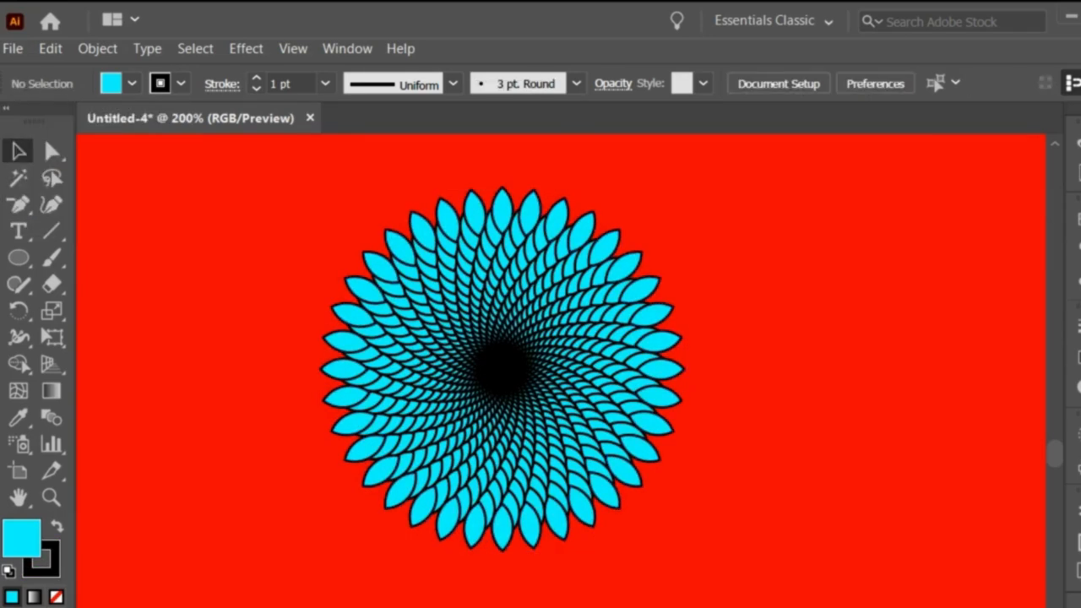
Select the leaf pattern and change its stroke colour to pink.
drag(311, 179, 752, 571)
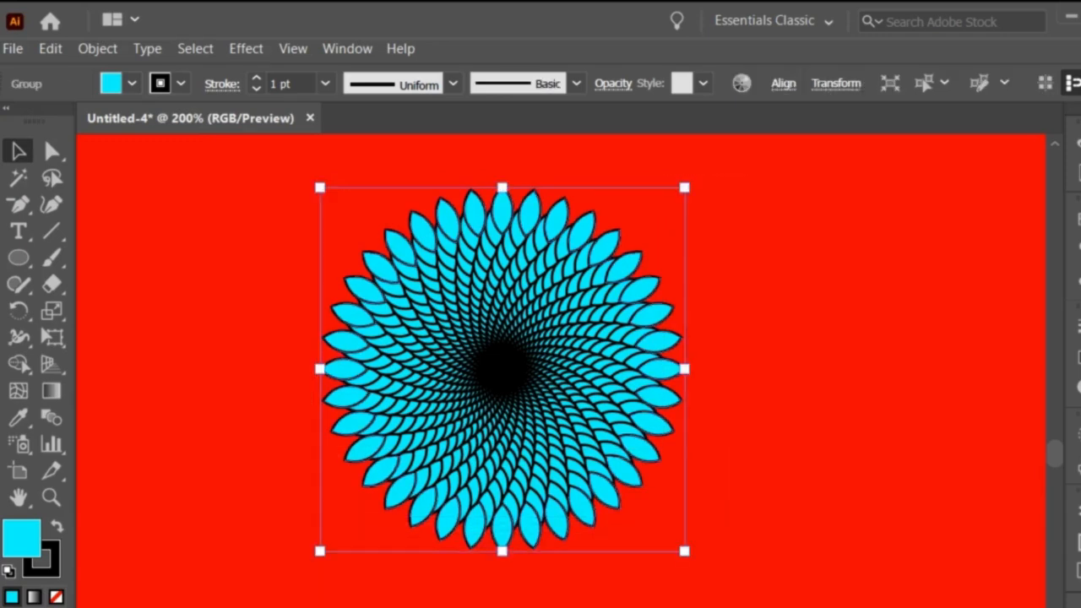
click(181, 82)
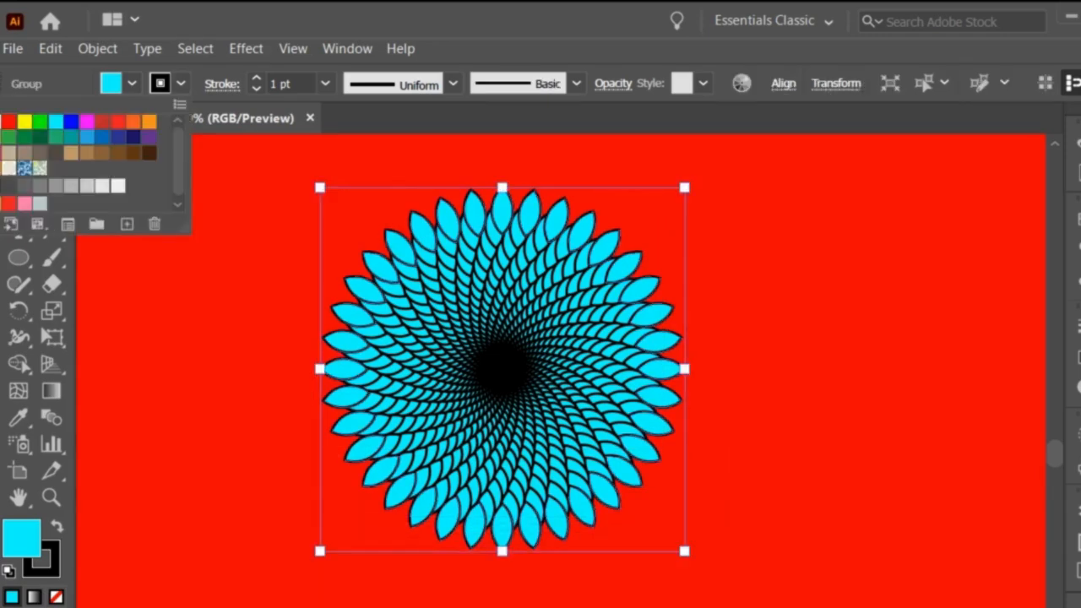
click(1, 153)
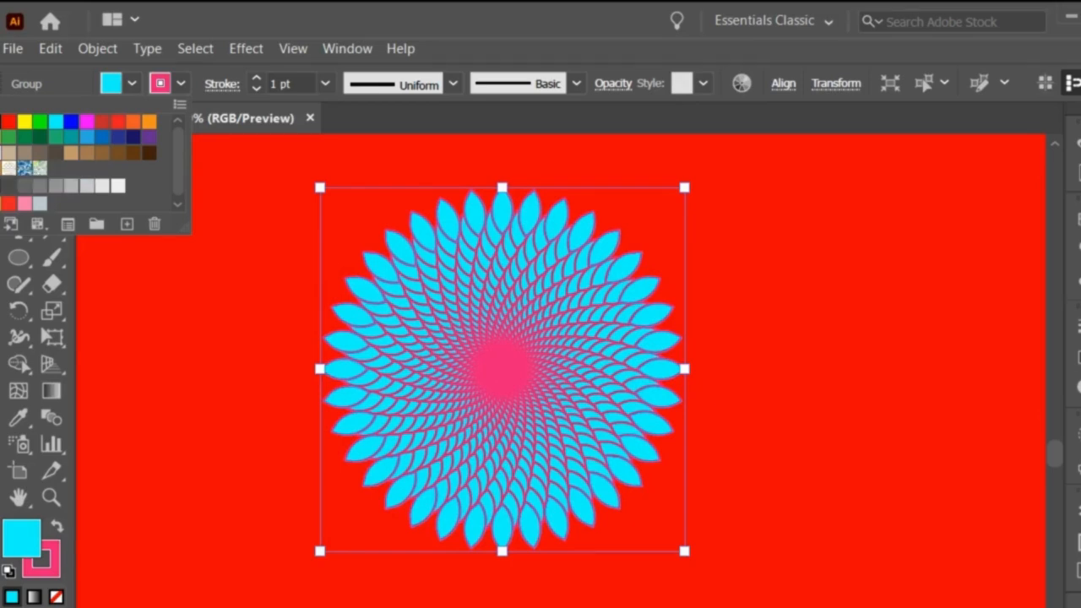
key(Escape)
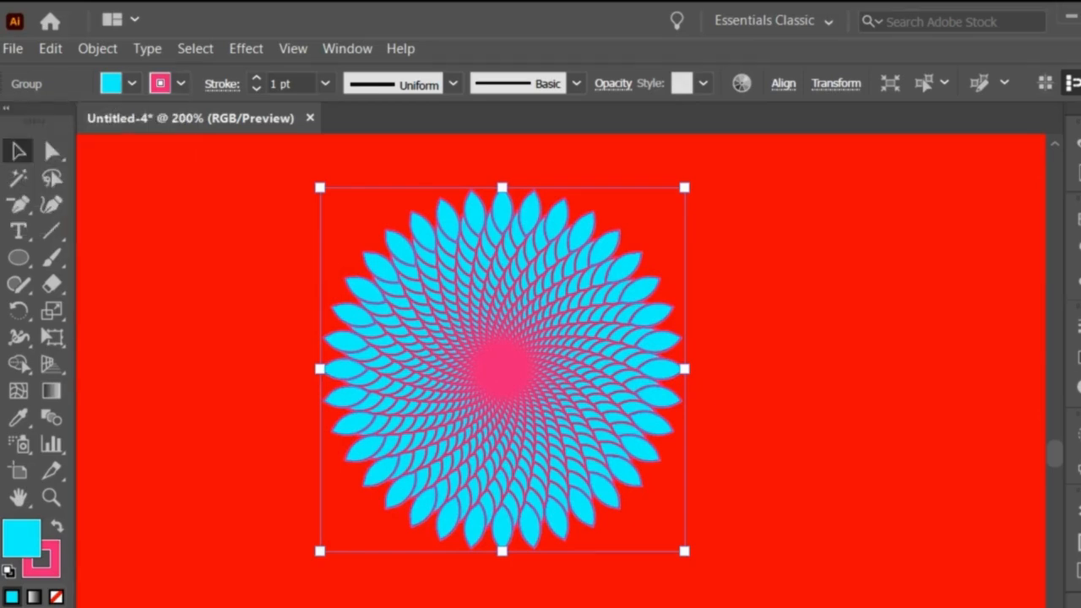
Fill the leaf pattern with black and deselect it.
click(132, 83)
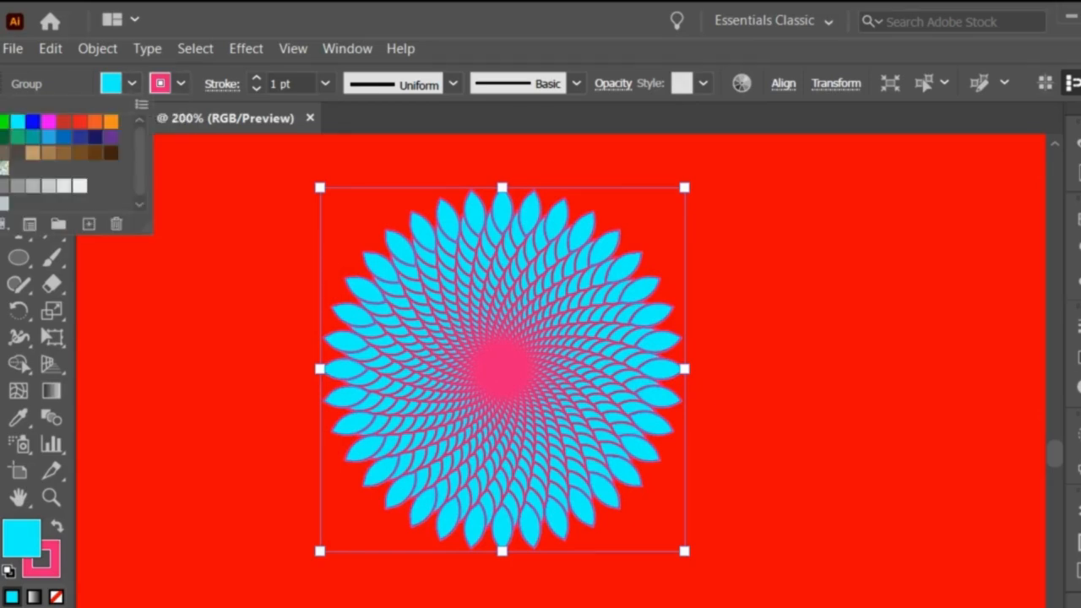
click(1, 122)
key(Escape)
key(ctrl+shift+a)
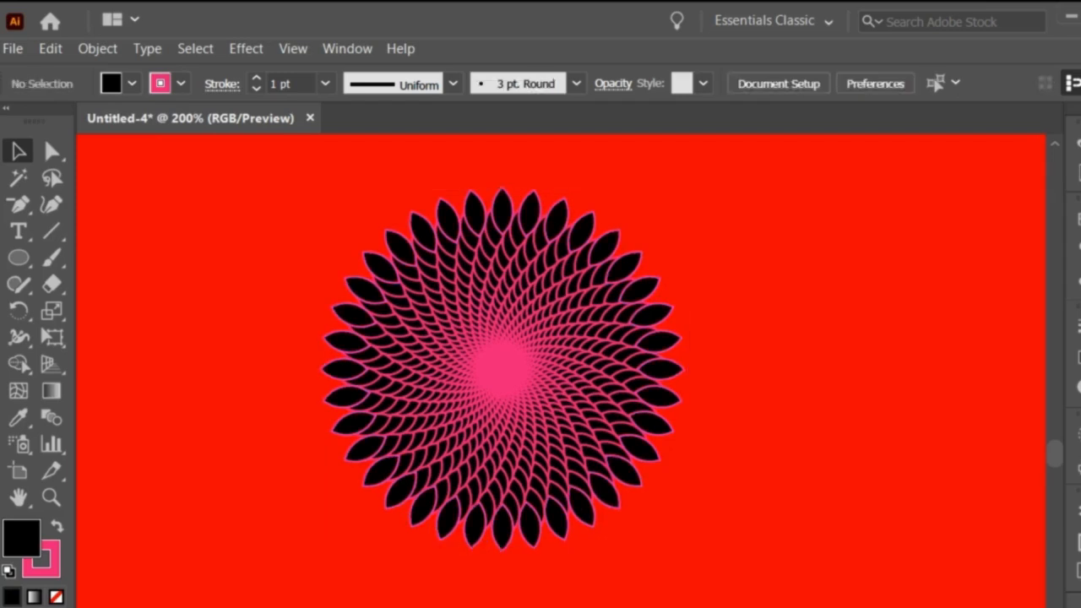